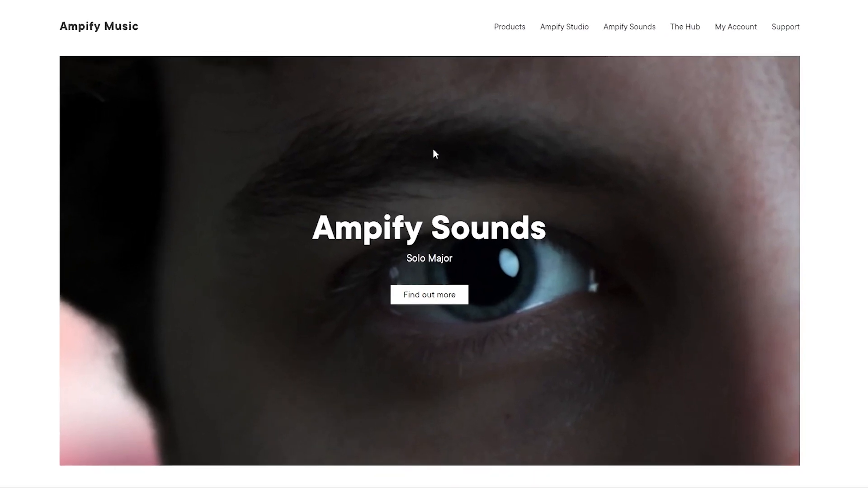
Go to My Account, open the new-account sign-up form, and look over its required fields
click(733, 32)
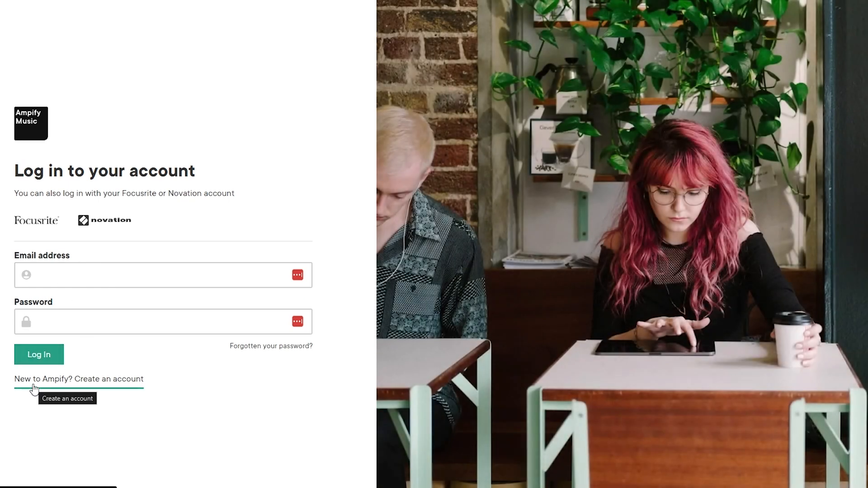
click(94, 382)
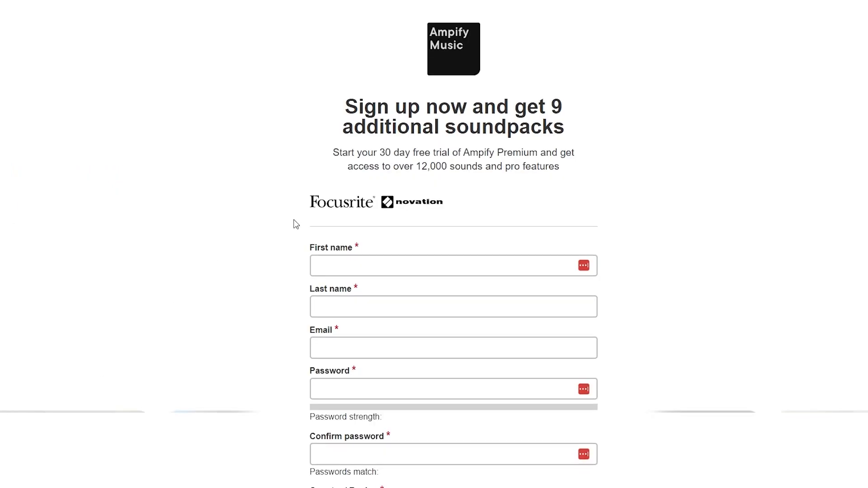
scroll(294, 224, down, 2)
scroll(295, 223, down, 4)
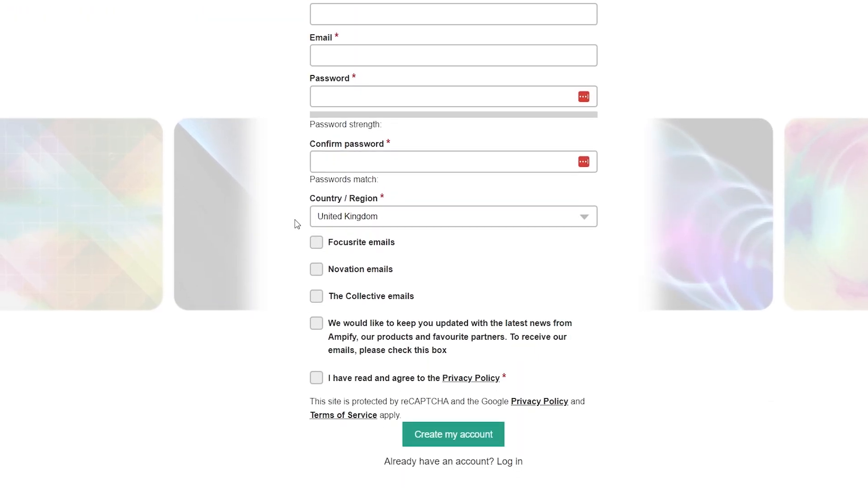
scroll(296, 225, up, 5)
drag(310, 167, 328, 170)
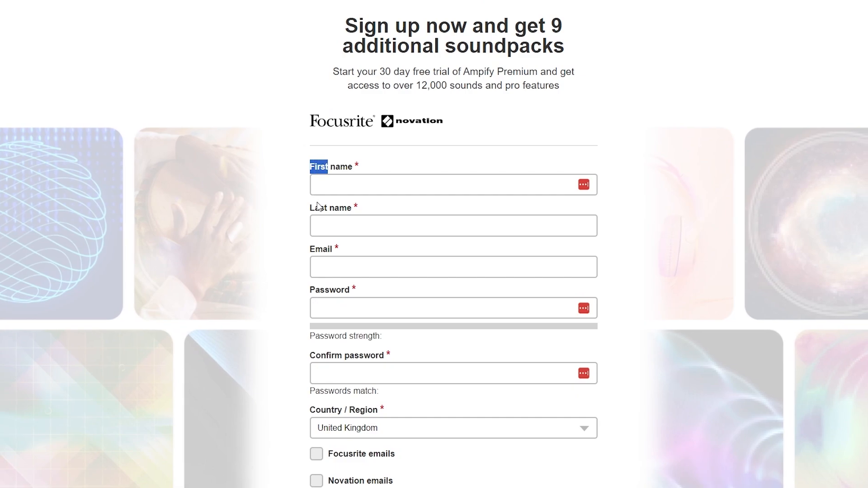
drag(319, 208, 339, 210)
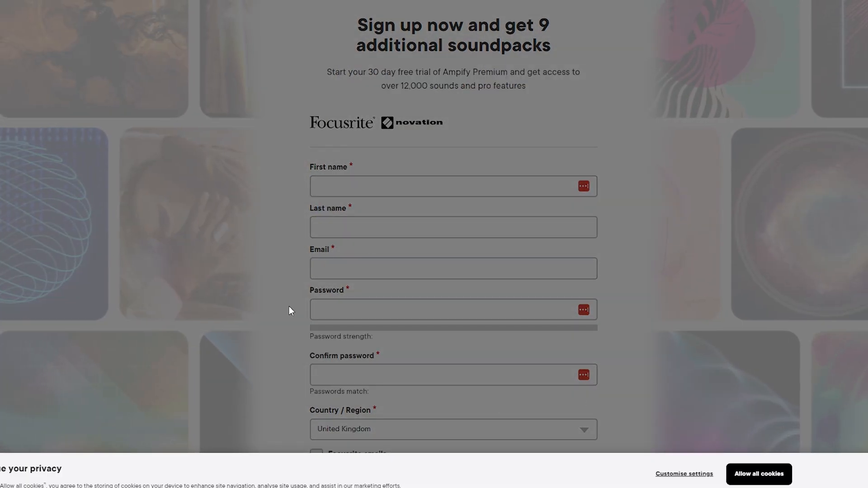
Allow all cookies on the sign-up page and review the form's country, email and privacy options
click(759, 474)
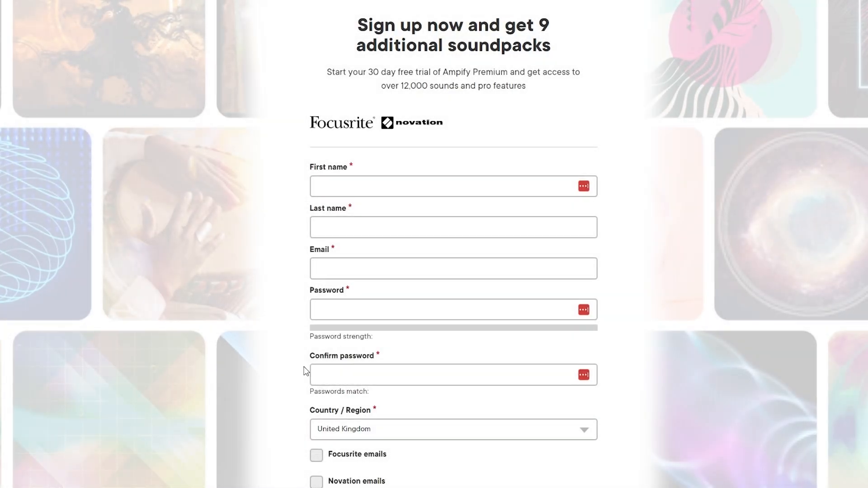
scroll(312, 367, down, 3)
scroll(317, 364, down, 1)
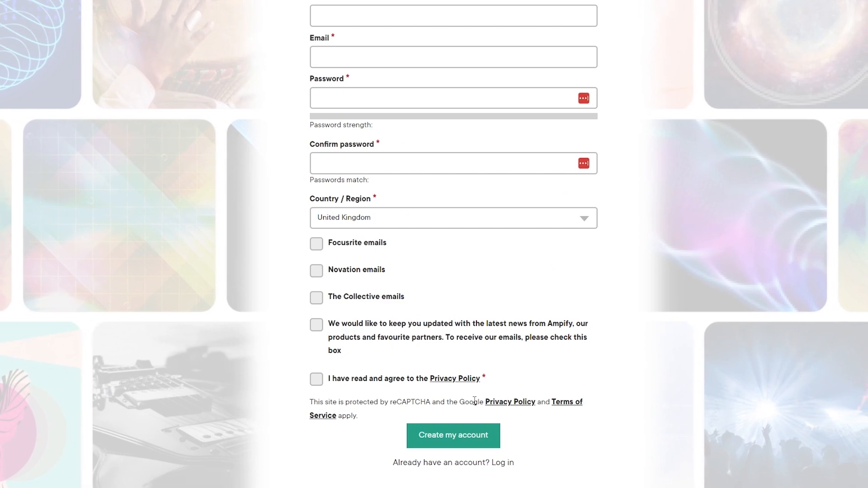
scroll(454, 422, up, 3)
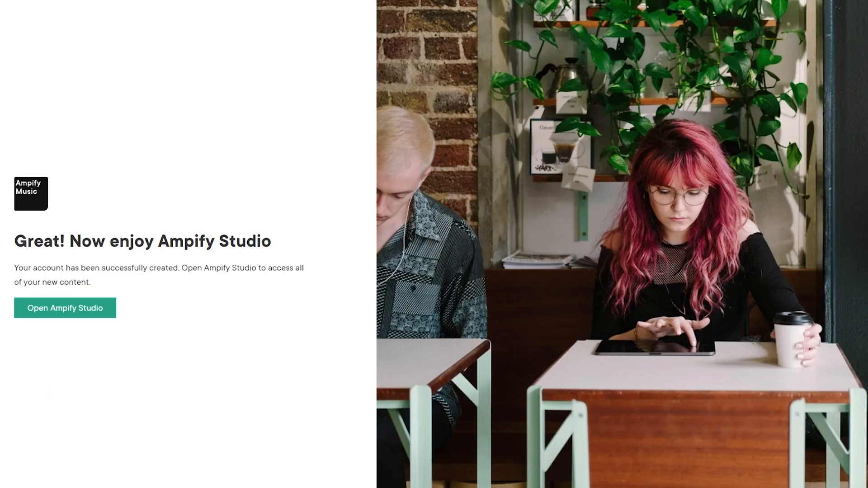
Open the Ampify Studio page and download the PC version, agreeing to the Ampify Sounds Licence Agreement
click(78, 321)
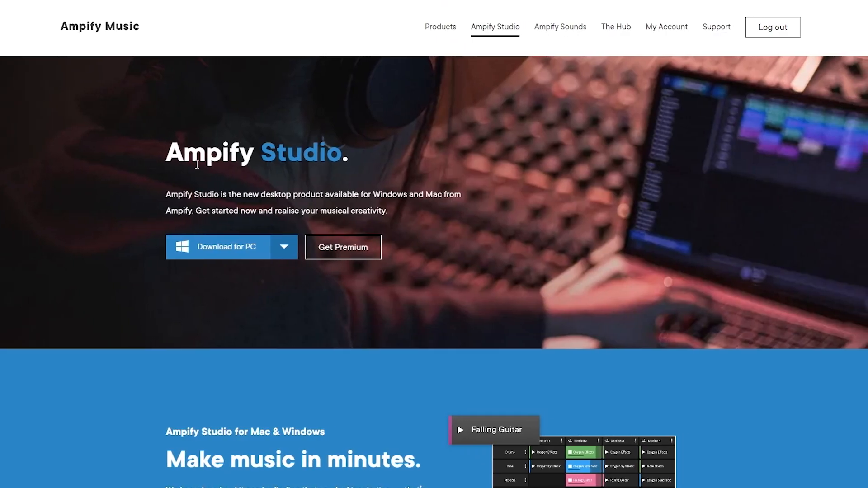
drag(194, 155, 358, 166)
click(369, 162)
scroll(366, 159, down, 3)
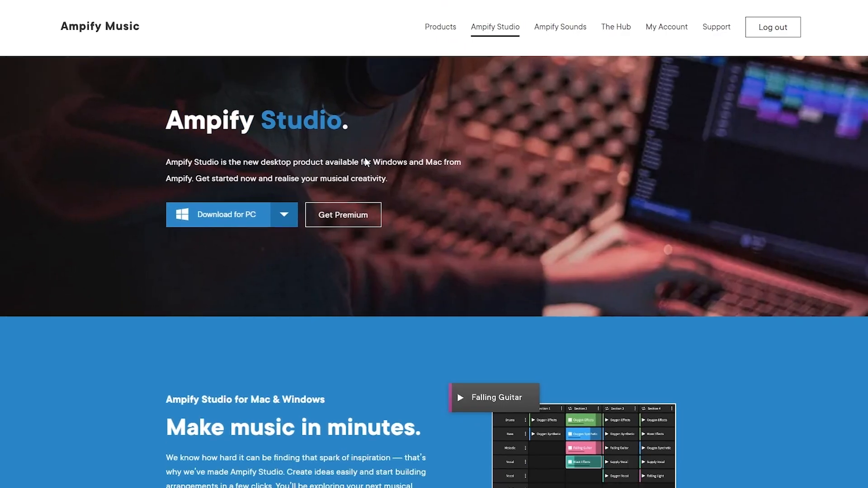
scroll(364, 157, up, 3)
click(240, 248)
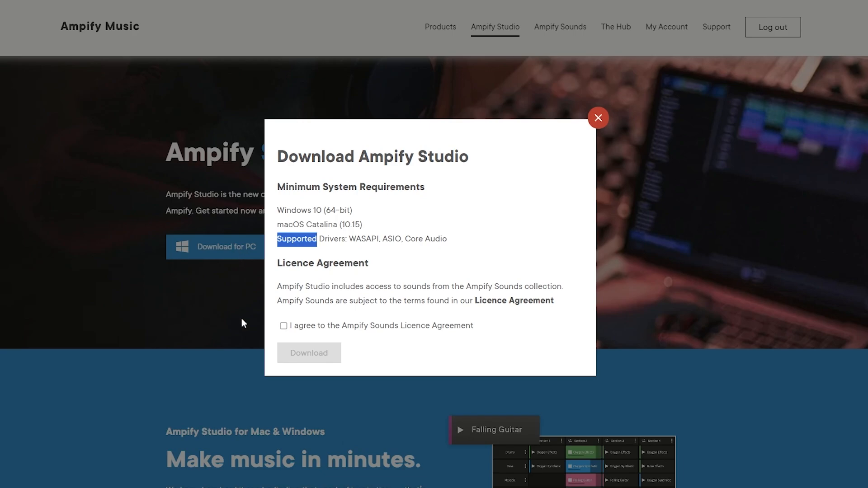
click(284, 326)
click(303, 360)
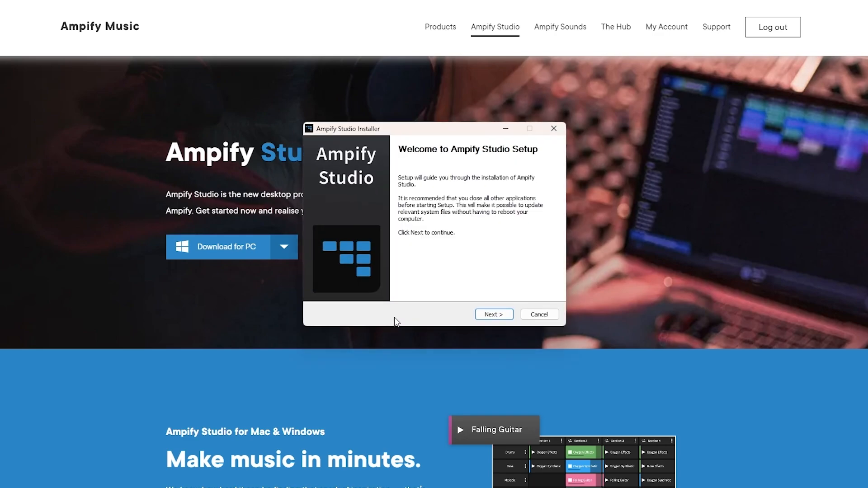
Complete the Ampify Studio installation with Run Ampify Studio enabled, and start with the Soundtrack music type
click(503, 316)
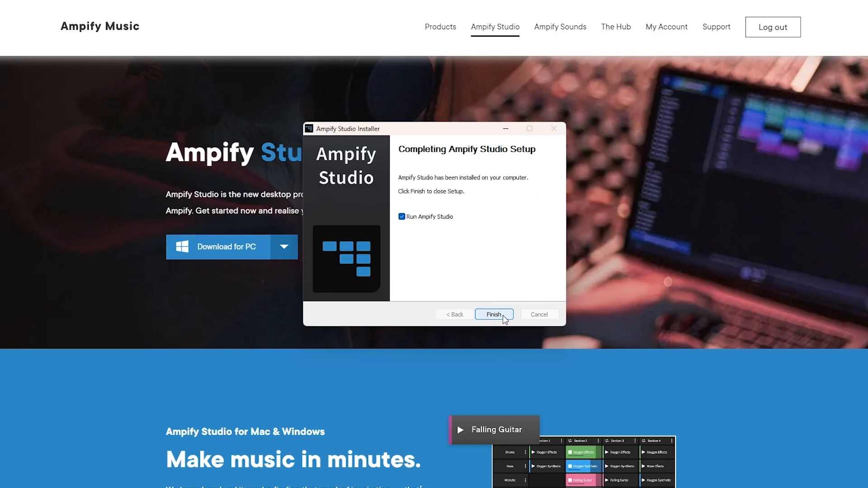
click(495, 314)
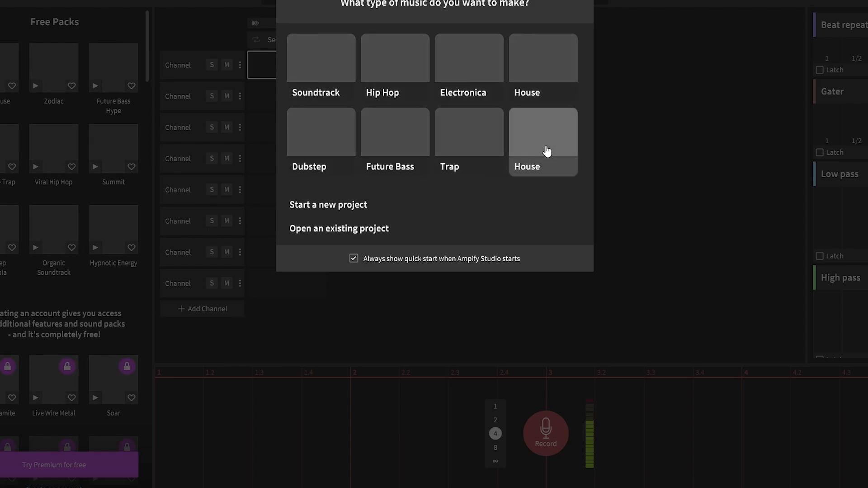
click(317, 77)
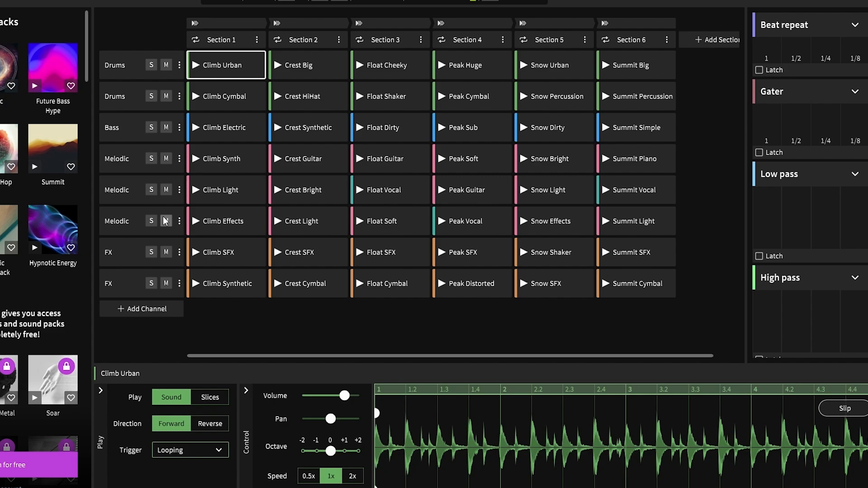
Select the Climb Electric bass cell and audition the Climb Urban drum cell in Section 1
click(257, 138)
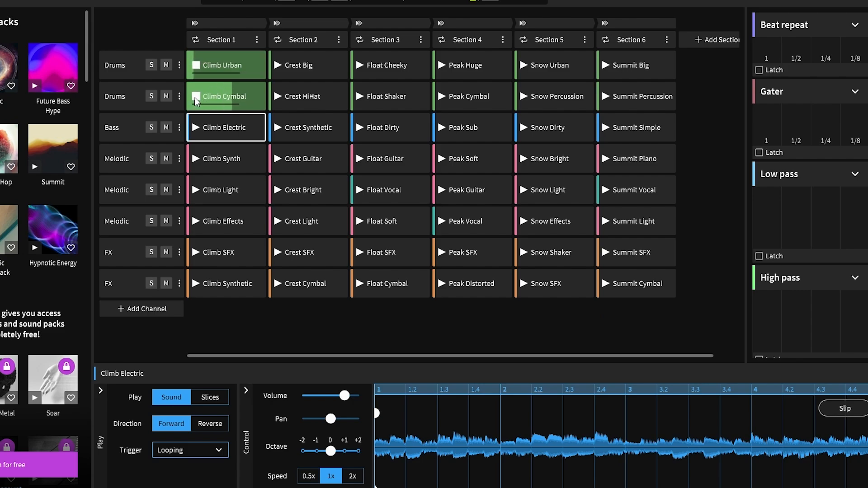
click(196, 67)
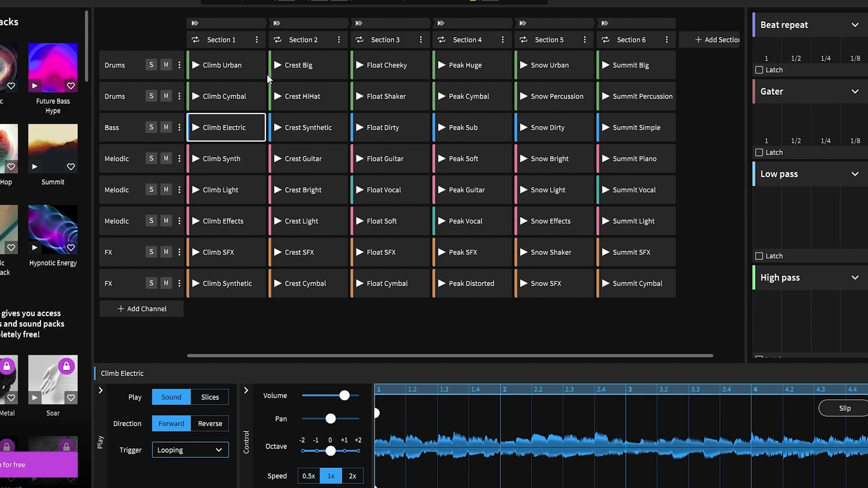
Play Section 1, Section 2 and Section 3 in turn as whole sections
click(195, 23)
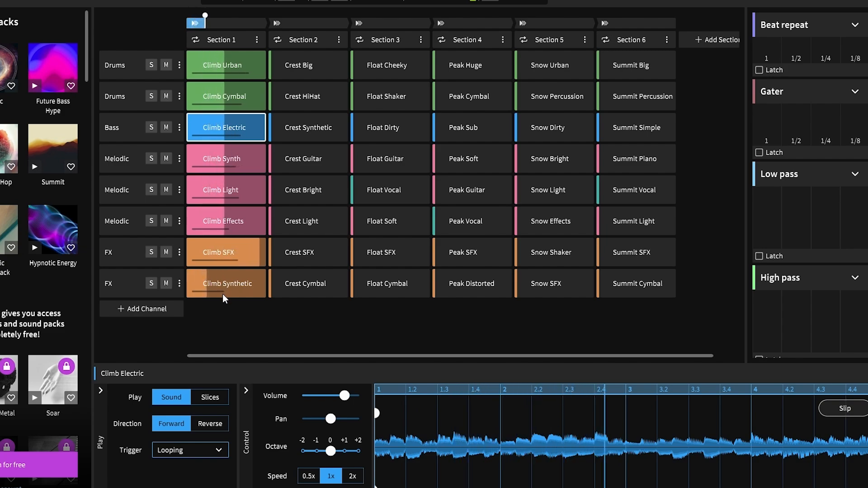
click(277, 23)
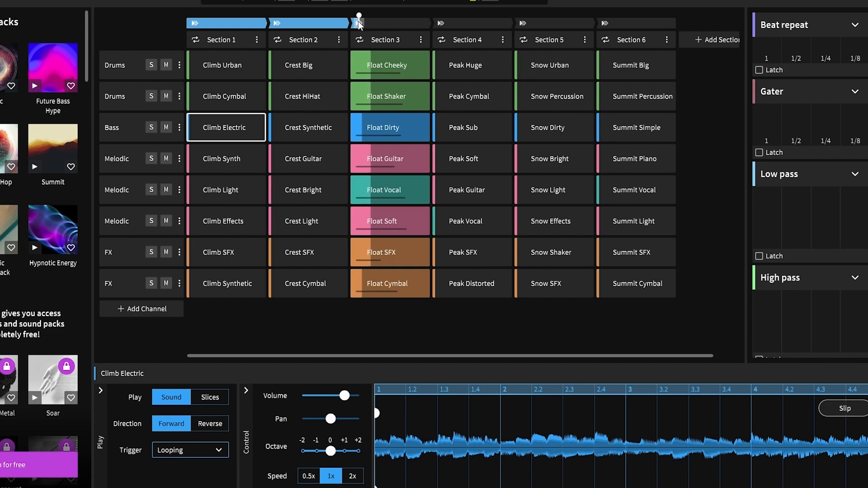
click(358, 23)
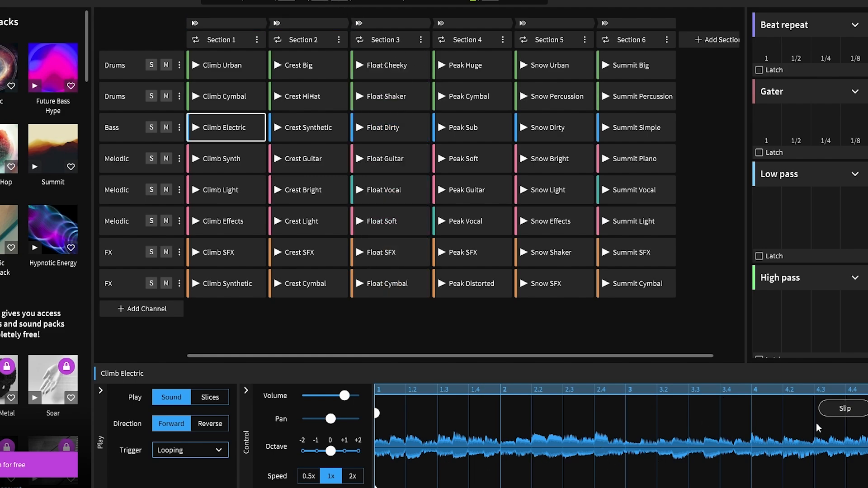
Slip the Climb Electric waveform two steps earlier and two steps later, and leave Slip mode
click(838, 411)
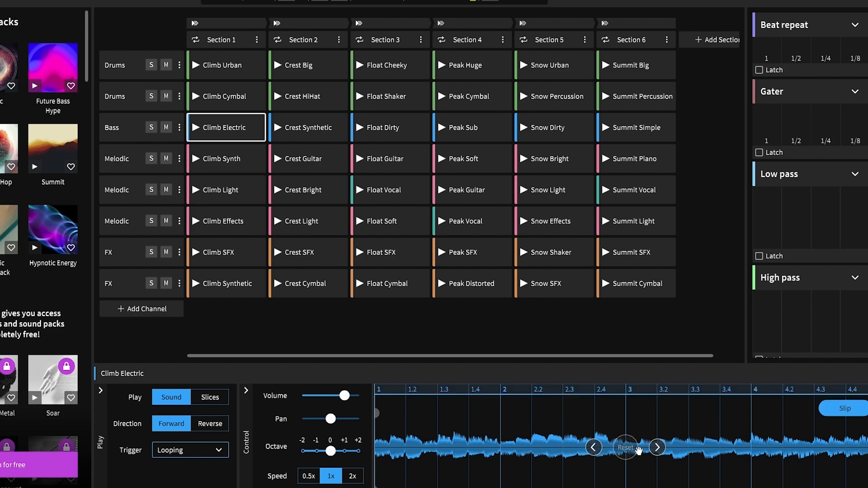
click(595, 450)
click(595, 450)
click(595, 450)
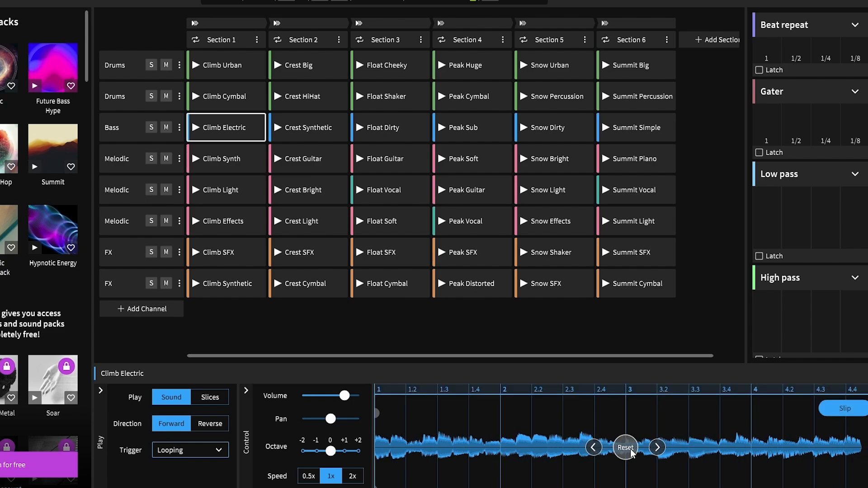
click(658, 449)
click(658, 448)
click(658, 449)
click(848, 409)
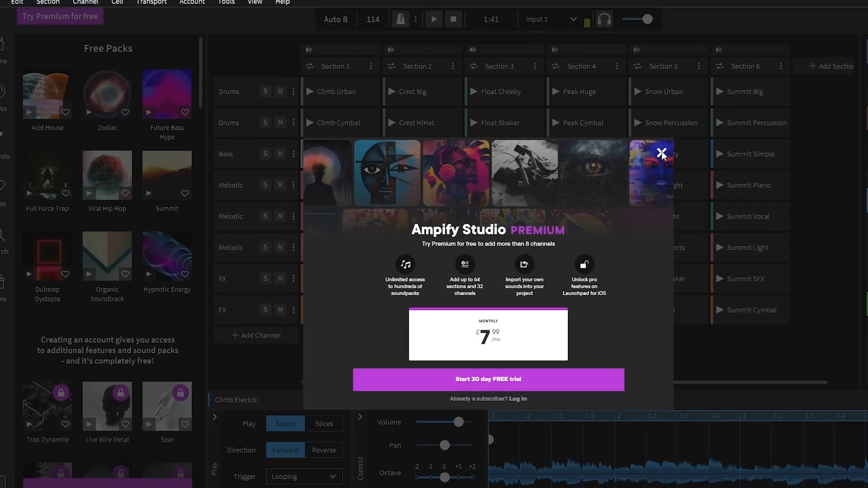
Dismiss the Ampify Studio Premium offer and log in to the Ampify account
click(662, 153)
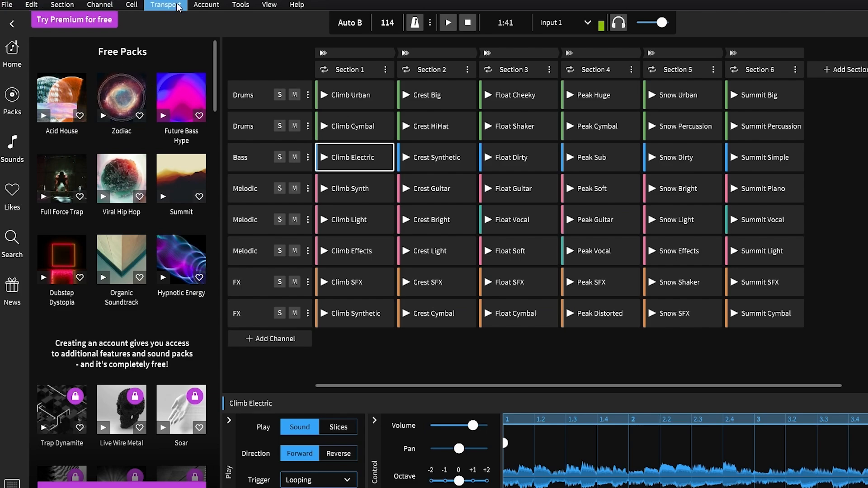
click(206, 5)
click(205, 18)
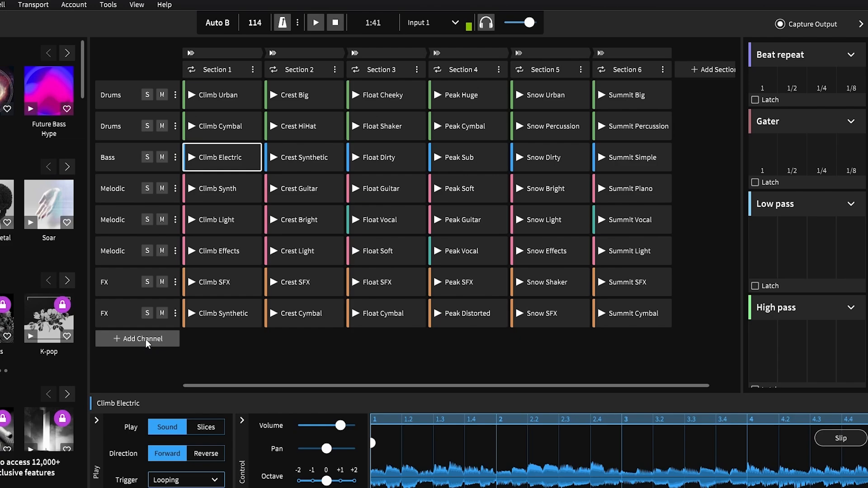
Try to add another channel below the existing ones, and dismiss the Premium offer
click(278, 338)
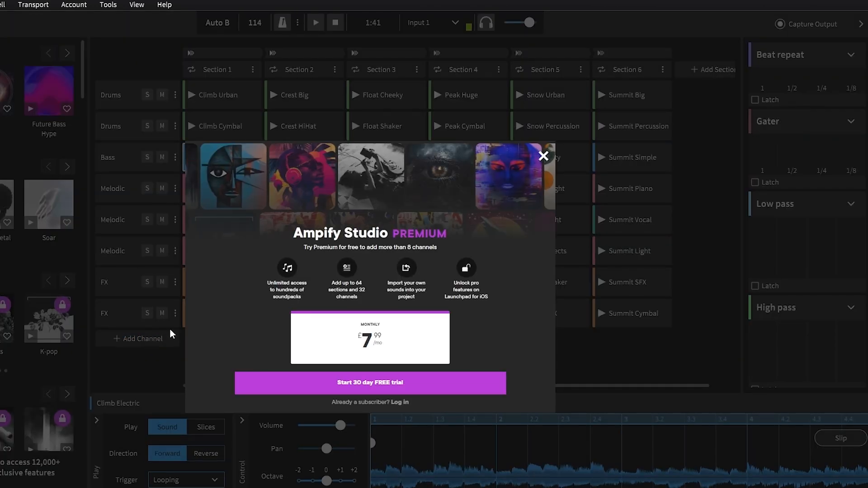
click(543, 157)
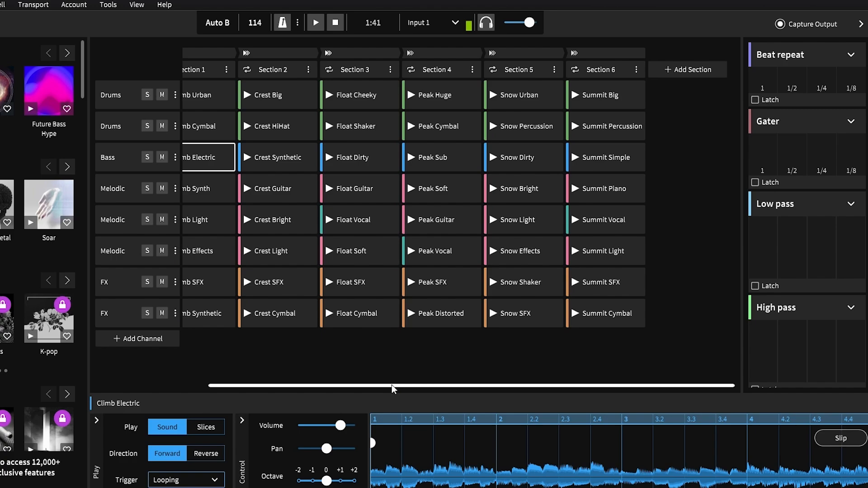
Add a new section after Section 6 and select its empty cell in the first Drums channel
drag(126, 384, 316, 380)
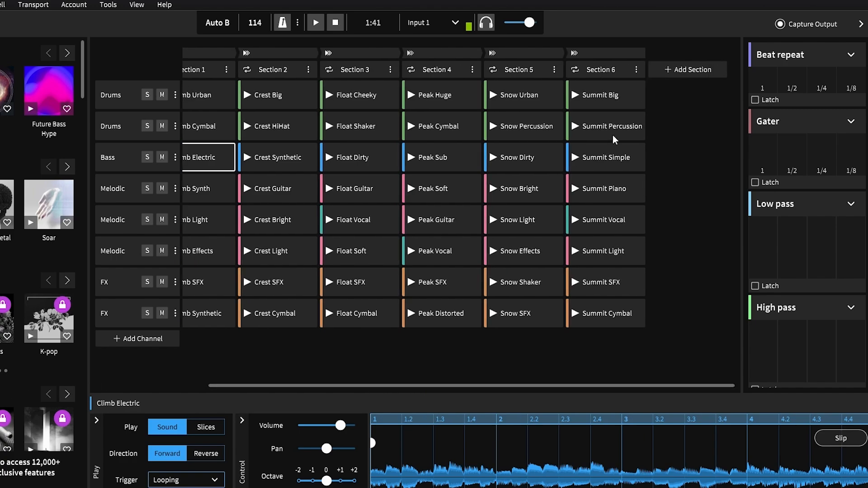
click(688, 69)
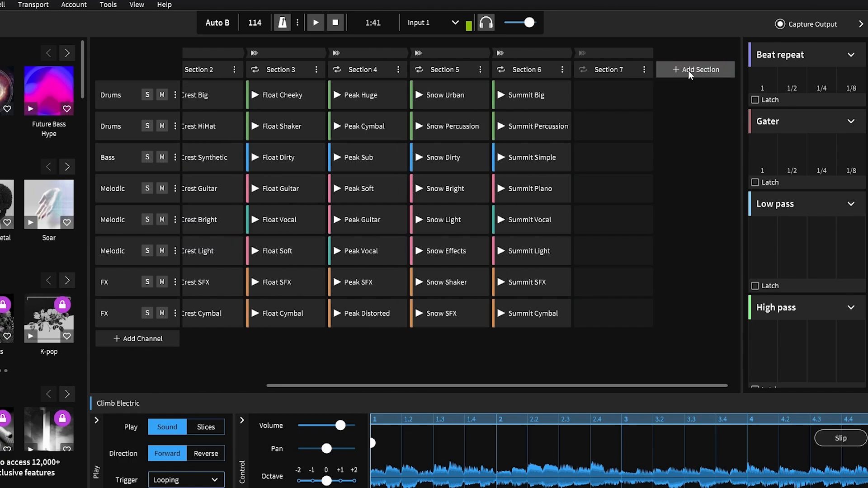
click(595, 106)
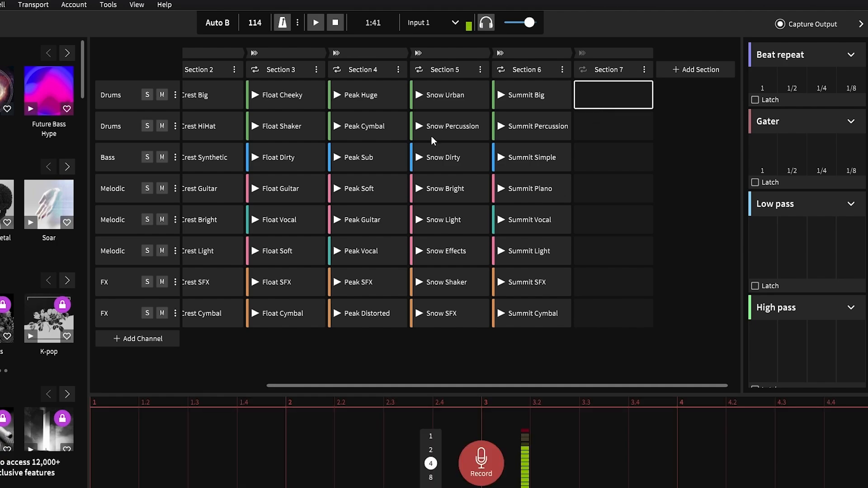
Toggle mute on and off, and solo on and off, for the first Drums channel
click(162, 91)
click(162, 94)
click(147, 95)
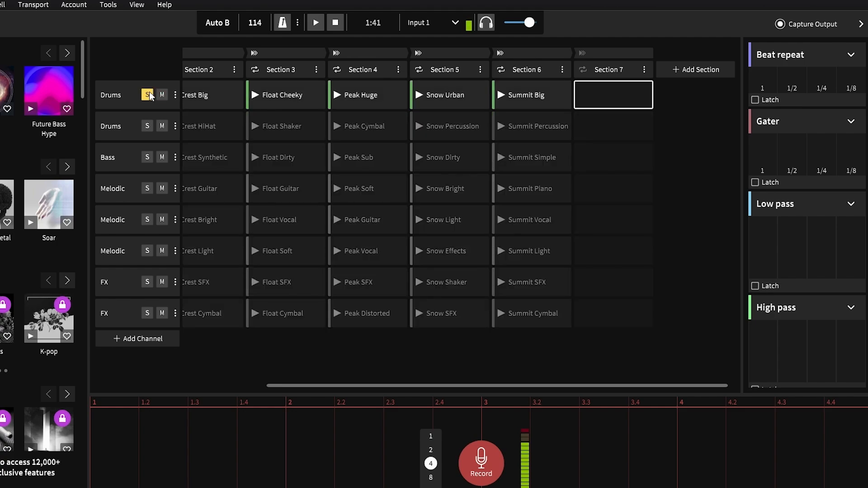
click(148, 95)
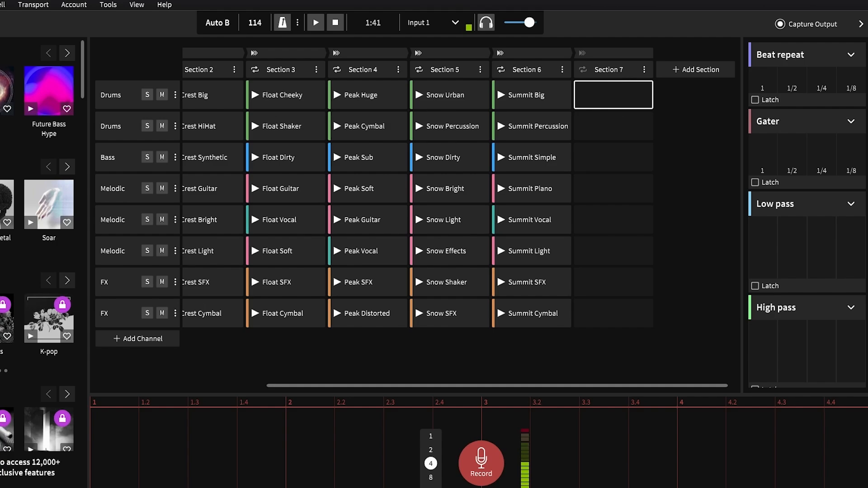
Open the Packs library, switch to the Sounds library, and filter the sounds by the Bass type
click(15, 101)
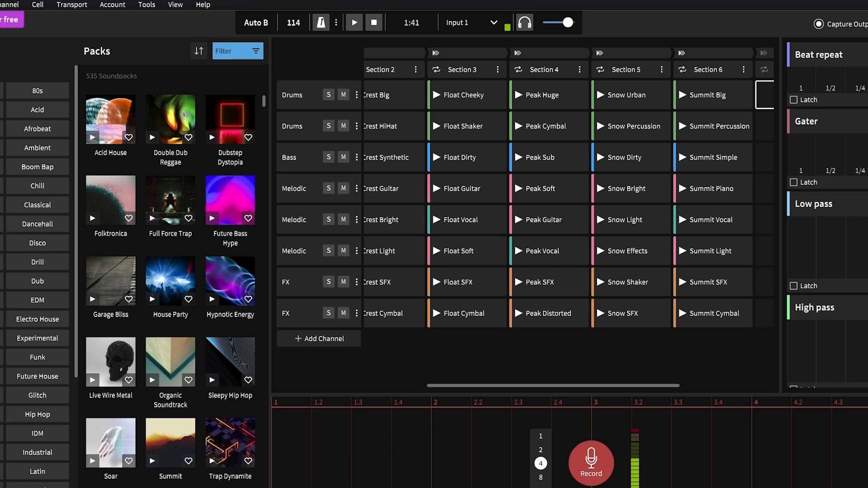
click(17, 151)
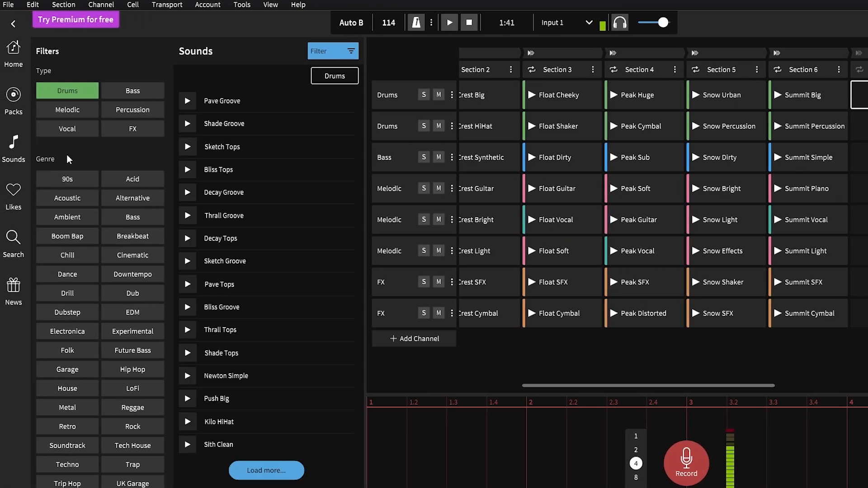
click(121, 96)
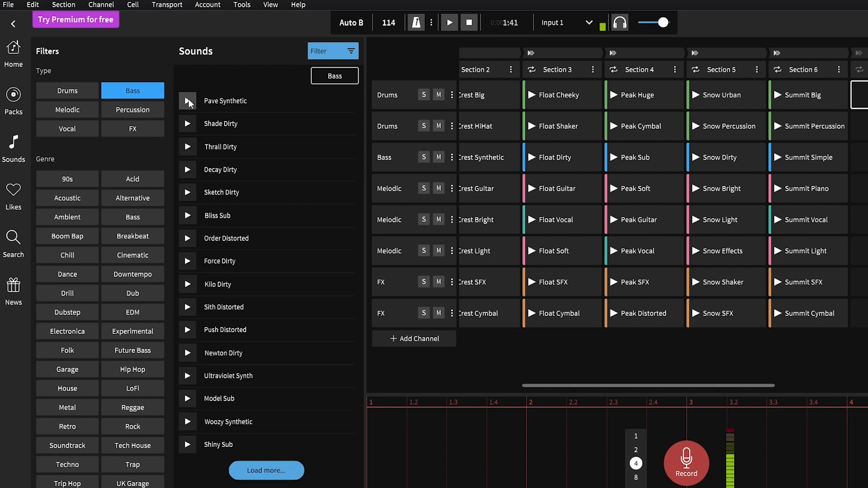
Preview the Shade Dirty bass sound, and audition Section 2's Crest Synthetic, Crest SFX, Crest Light and Crest Bright cells individually
click(194, 125)
click(195, 124)
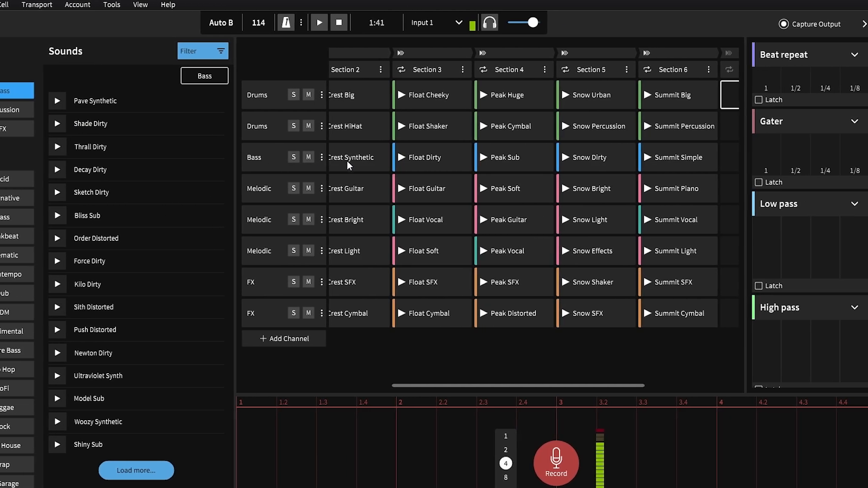
click(479, 165)
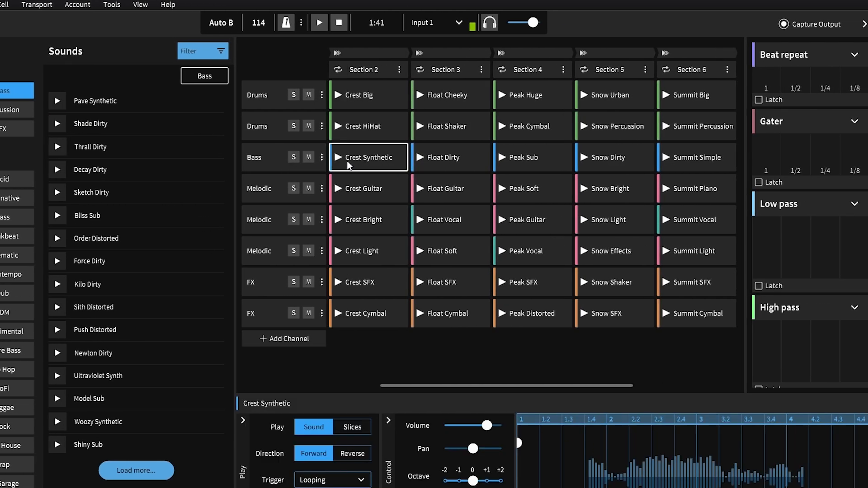
click(340, 159)
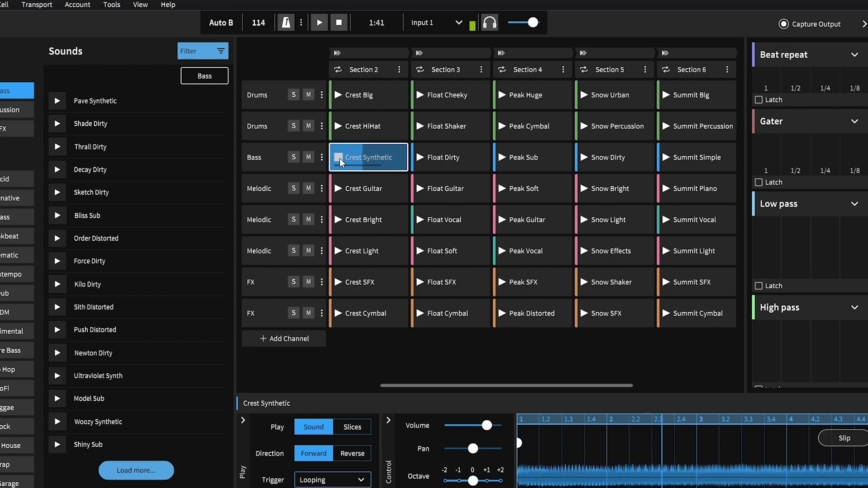
click(339, 159)
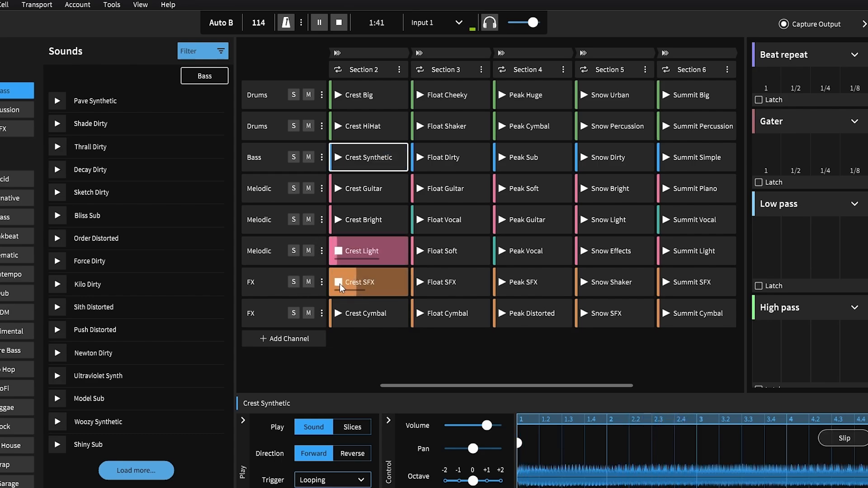
click(339, 284)
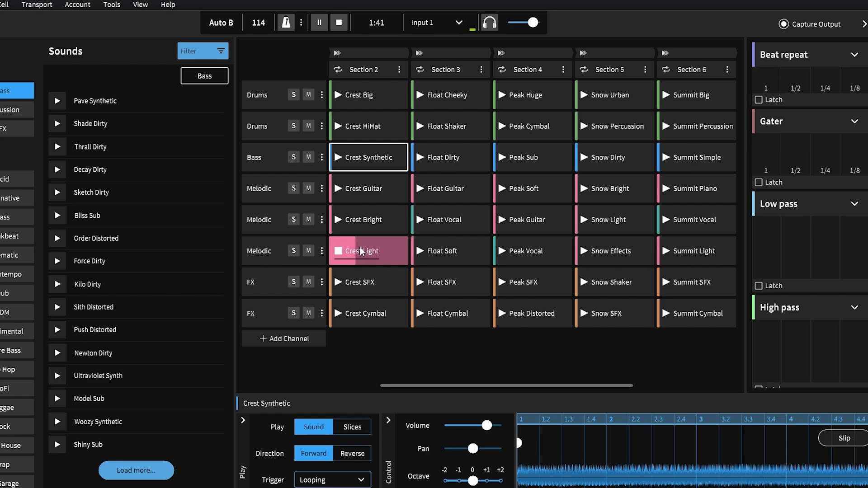
click(338, 252)
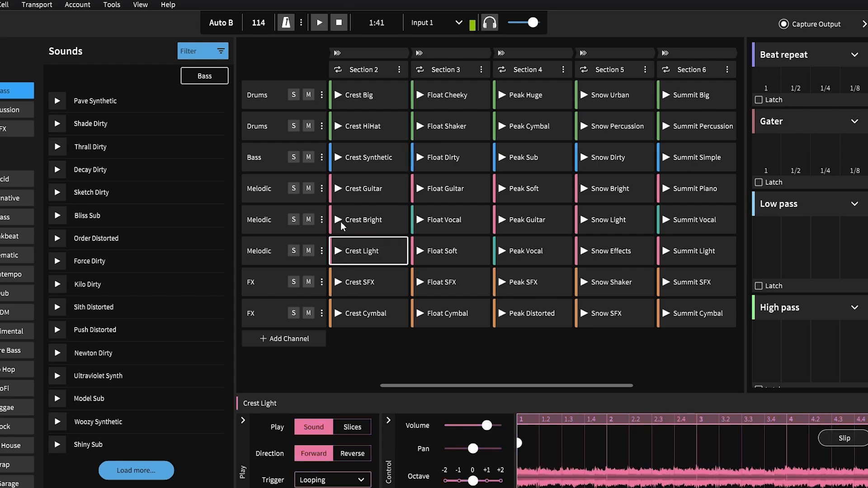
click(338, 220)
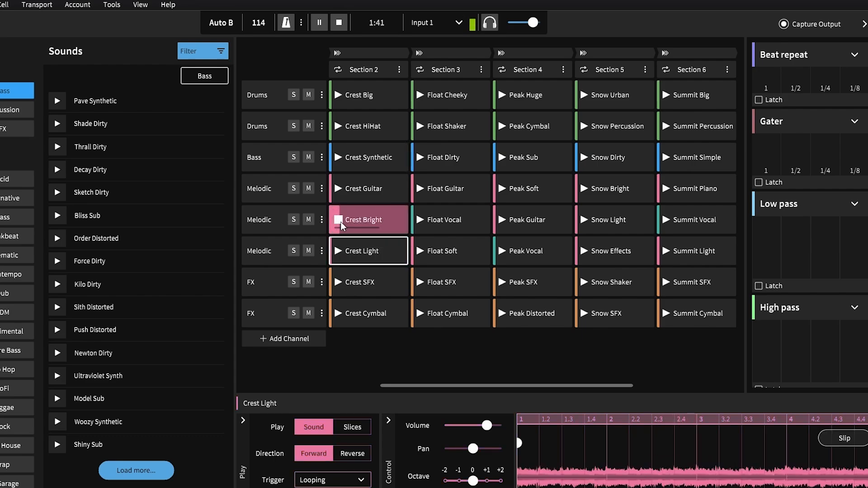
Play the arrangement from Section 2 into Section 3, and stop playback
click(339, 55)
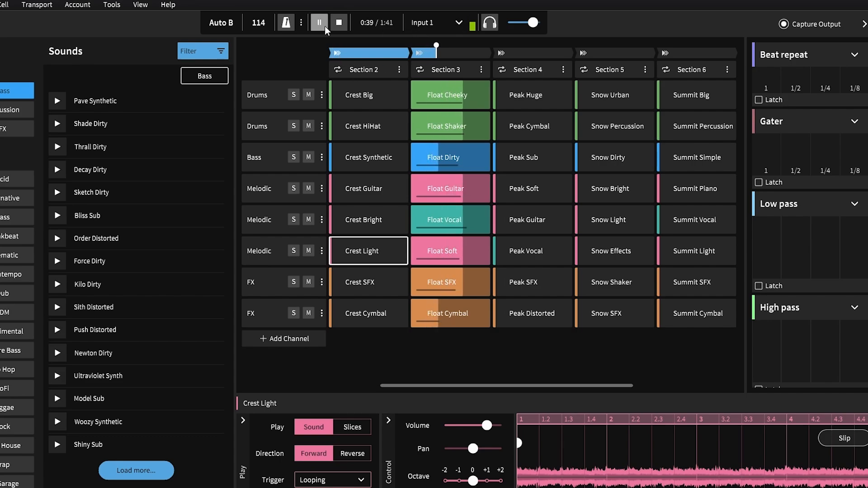
click(339, 23)
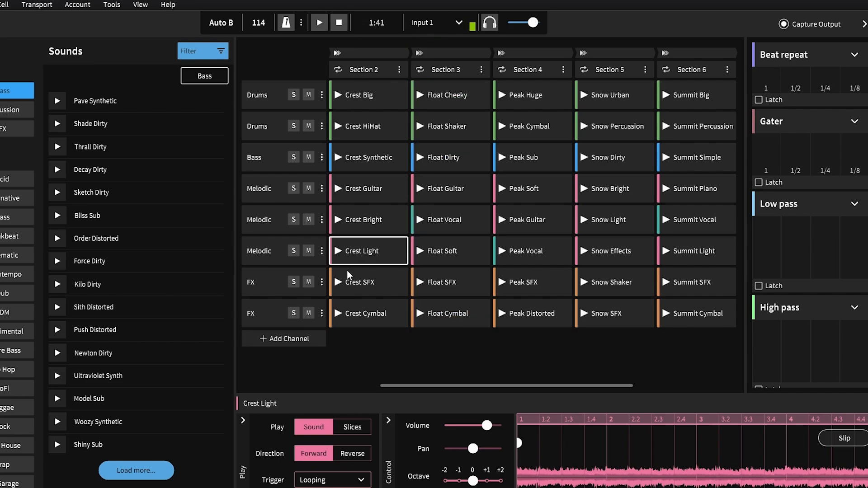
Try to add a channel beyond the existing eight, and dismiss the Premium trial offer
click(297, 340)
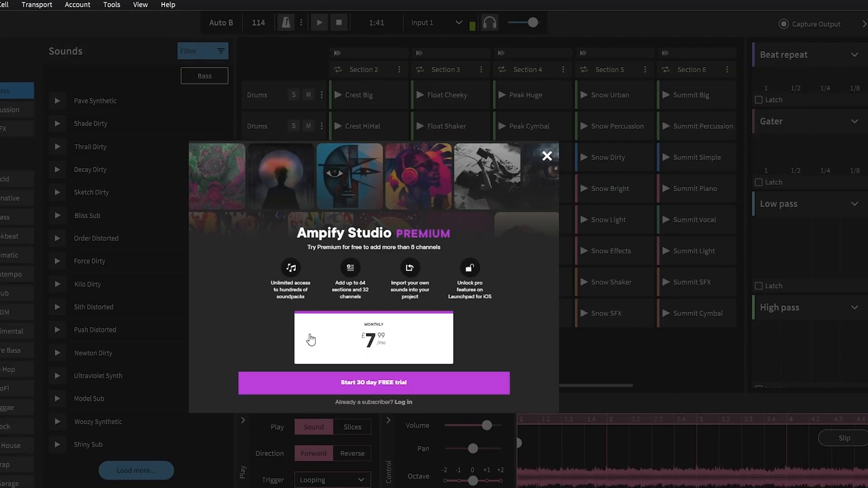
click(548, 155)
click(533, 156)
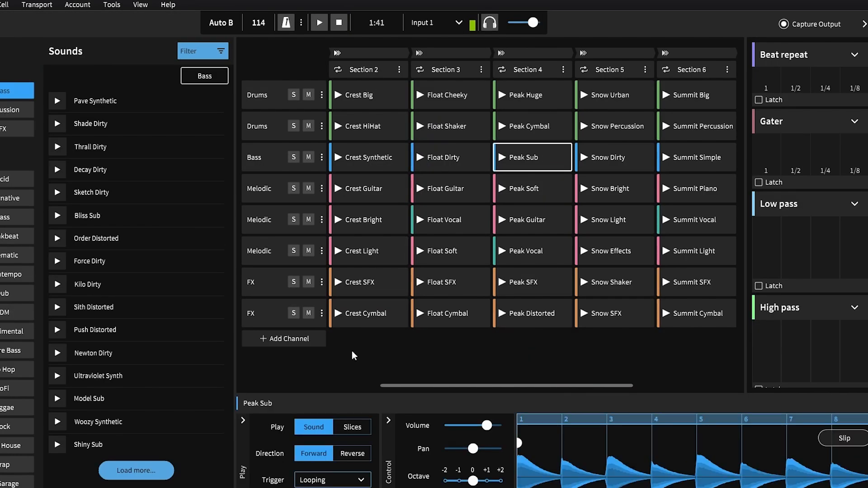
Remove the Melodic channel that contains Crest Bright, and add a new empty channel below the last FX channel
scroll(496, 316, right, 5)
scroll(494, 315, left, 5)
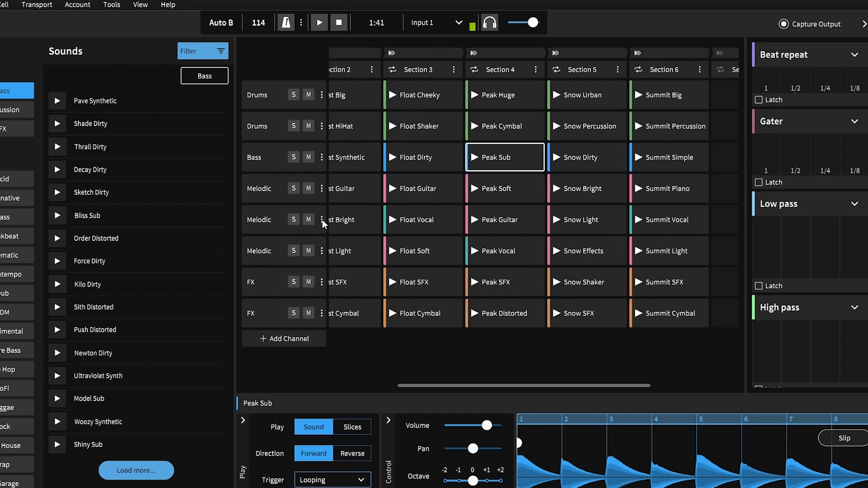
click(322, 220)
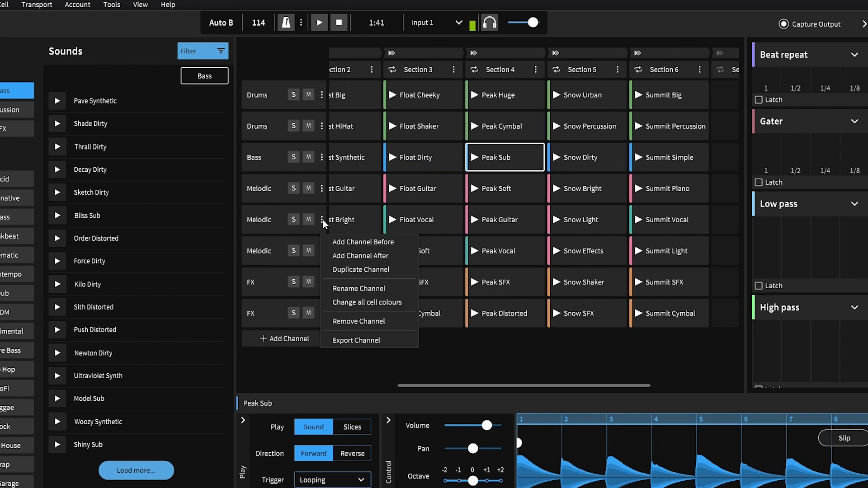
click(352, 321)
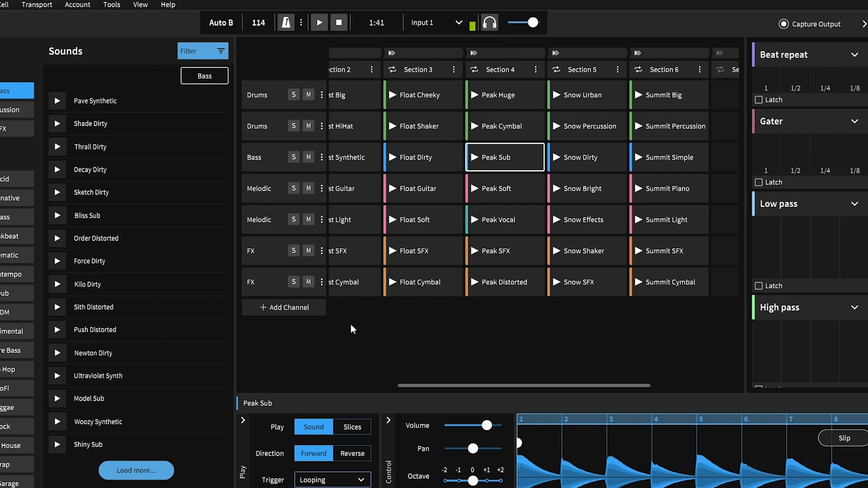
click(301, 312)
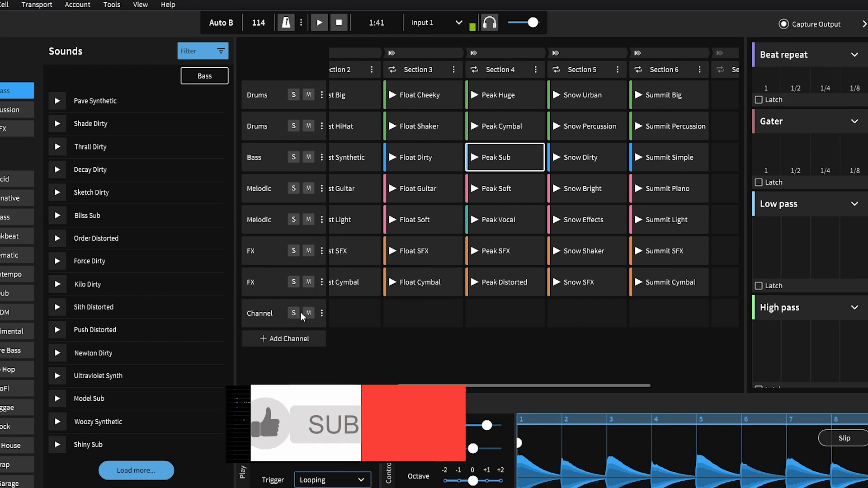
Try to add one more channel below the new empty one, and close the Premium offer
click(302, 339)
click(625, 159)
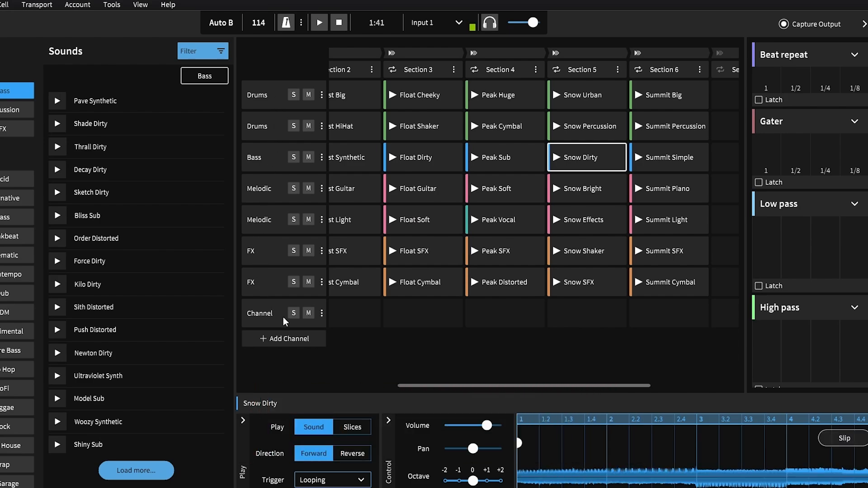
Select the new channel's empty Section 2 cell, and preview LoFi-filtered bass sounds from Vivid Dirty to Glimmering Sub
click(333, 319)
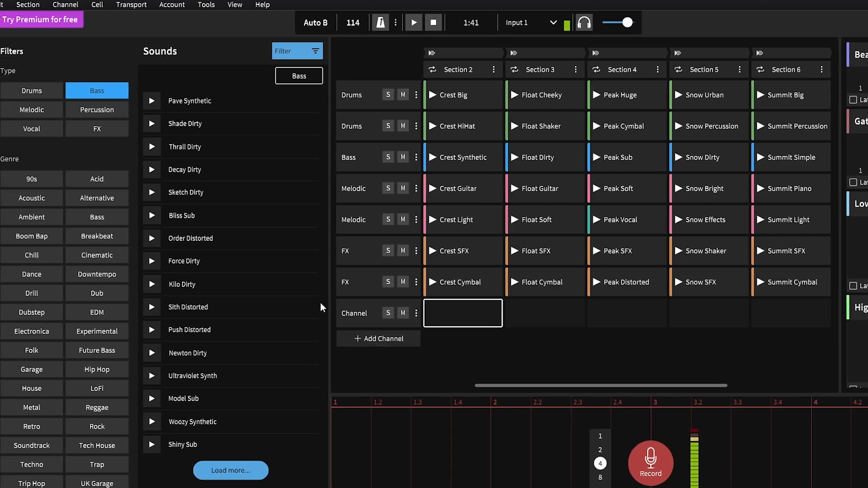
click(104, 391)
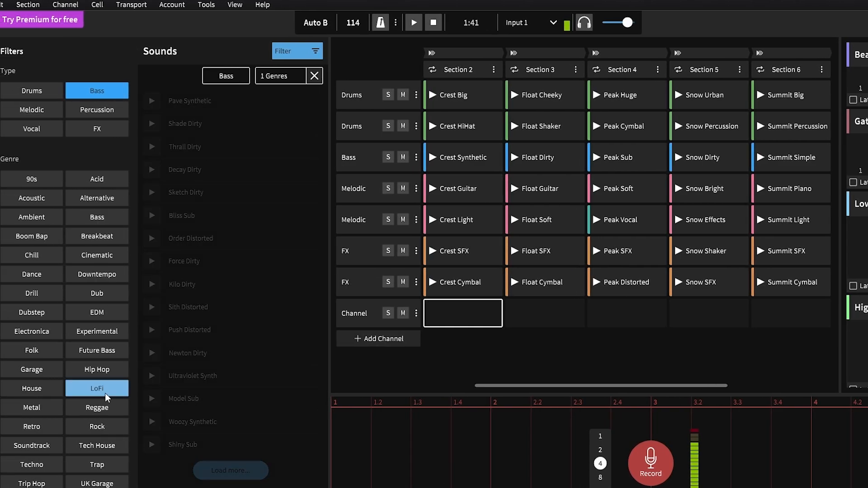
click(153, 102)
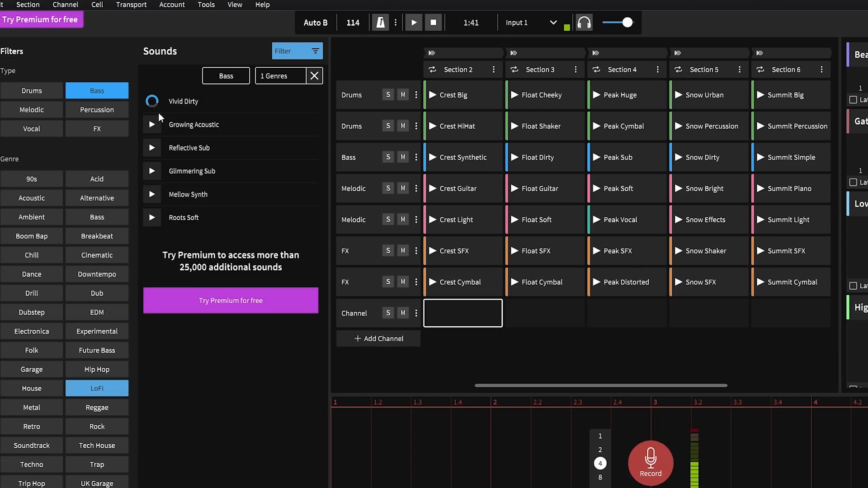
click(153, 124)
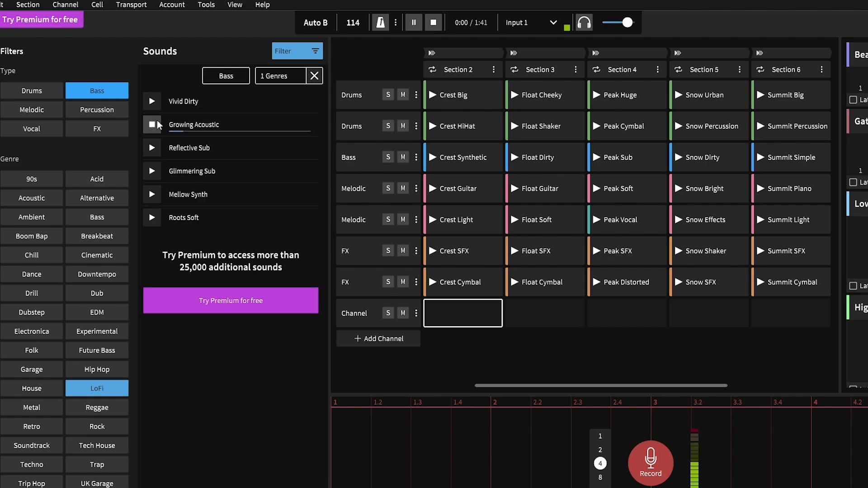
click(152, 149)
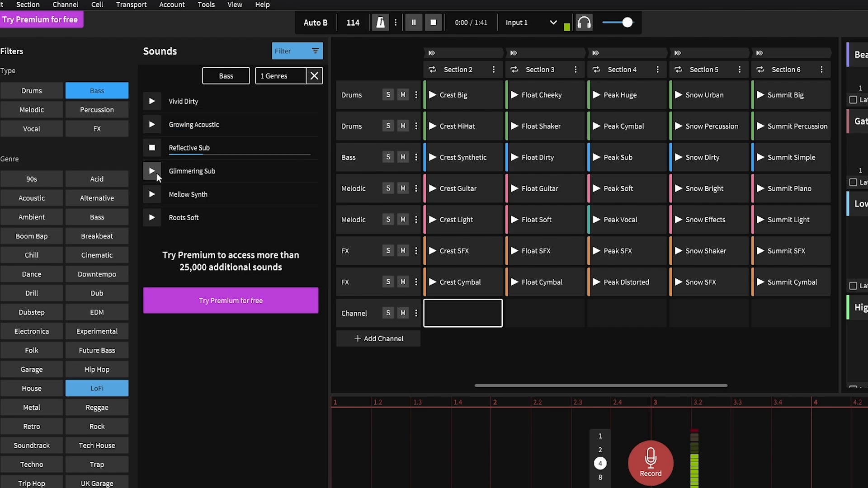
click(153, 171)
Add the Bass genre to the LoFi filter, and preview the Overgrown Electronic and Hex Urban sounds
click(107, 219)
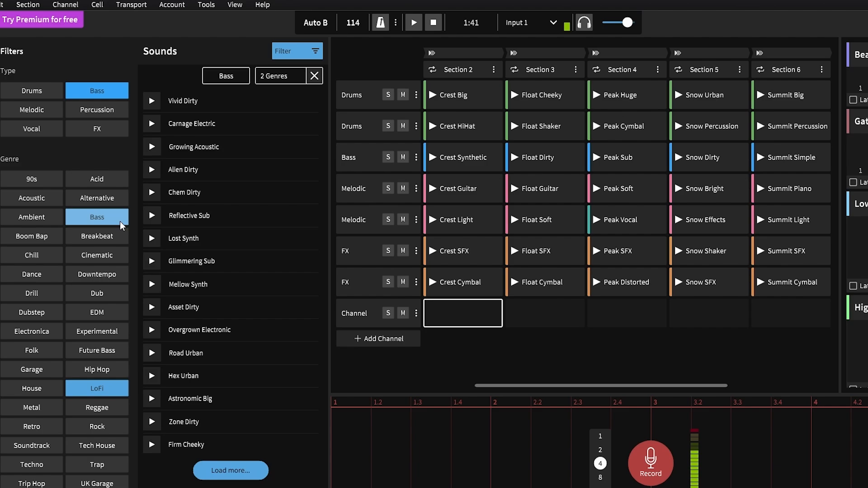
click(152, 330)
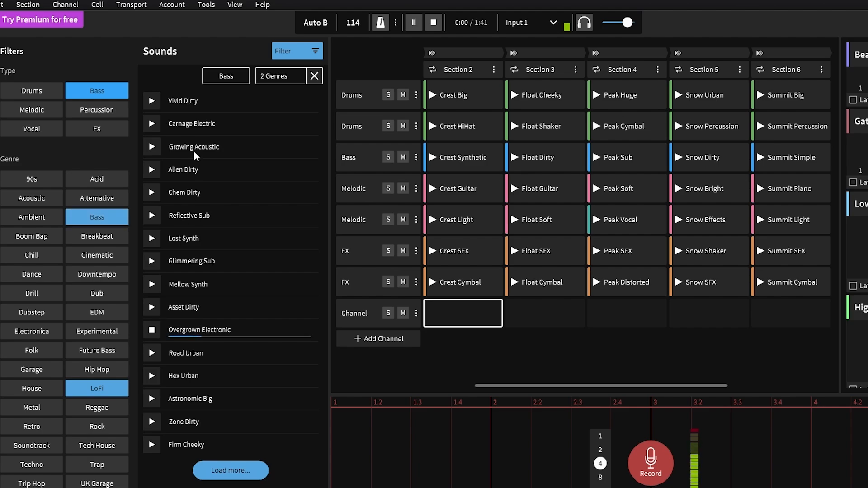
click(152, 379)
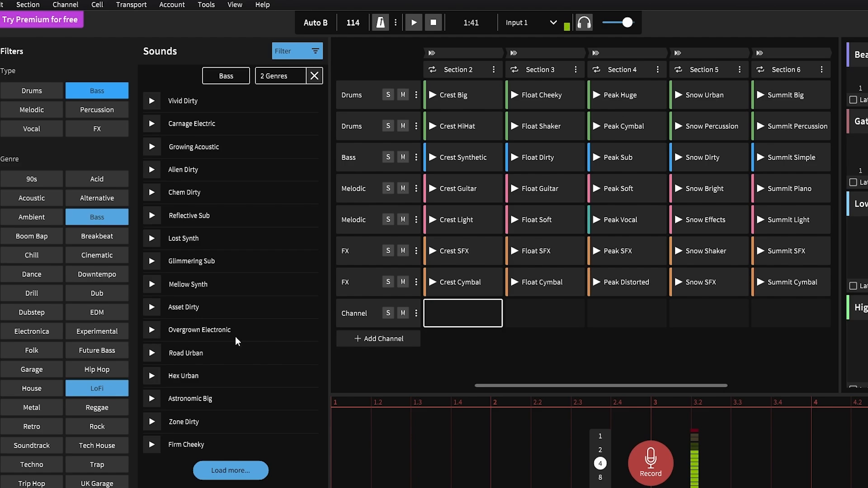
Load more of the filtered bass sounds, and preview Roots Soft and Dystopian Dirty
click(225, 469)
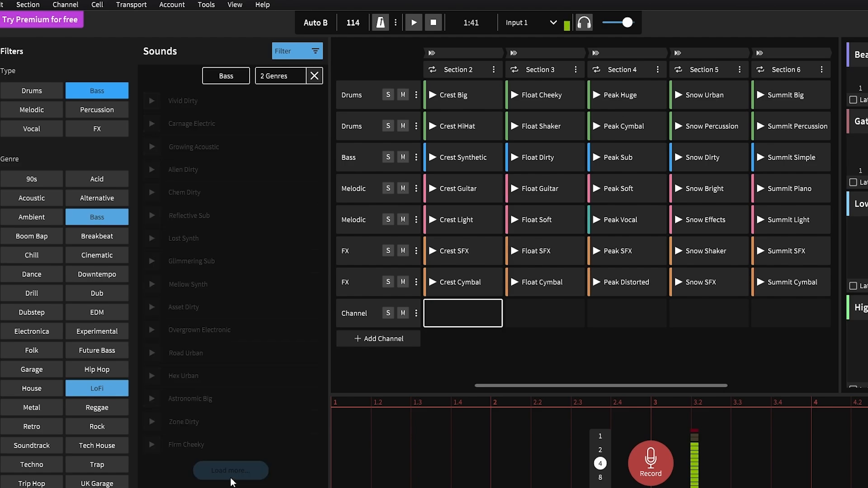
scroll(232, 470, down, 3)
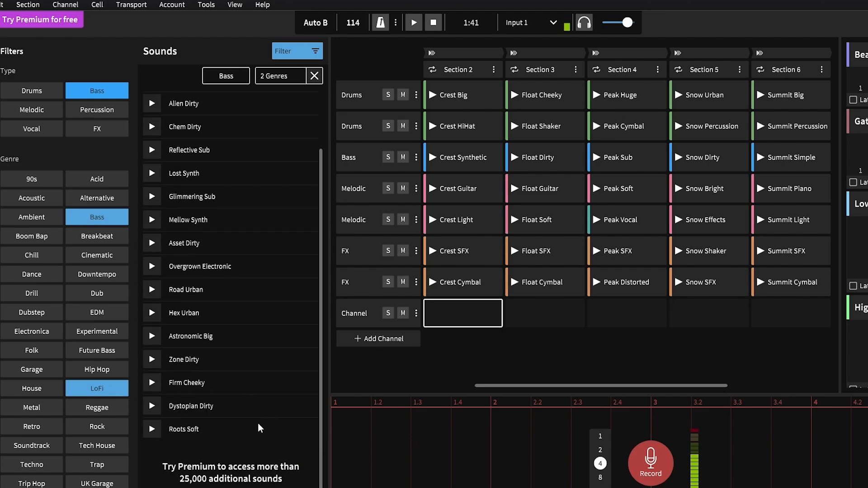
scroll(217, 453, up, 3)
scroll(175, 376, down, 3)
click(153, 431)
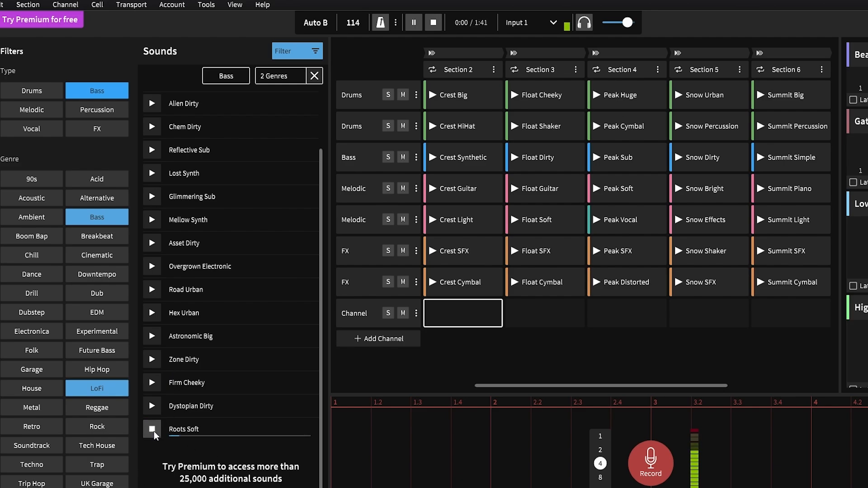
click(207, 408)
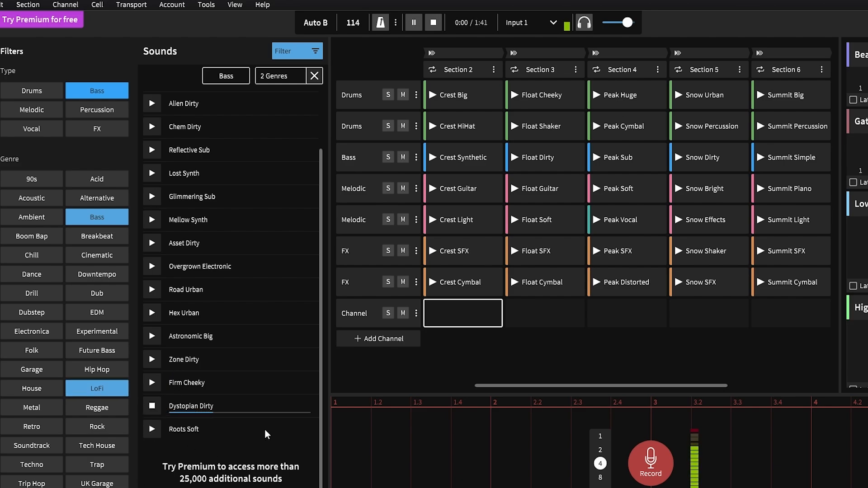
Place Dystopian Dirty in the new channel's Section 2 cell, and play the arrangement from Section 2 to check it
drag(209, 409, 488, 322)
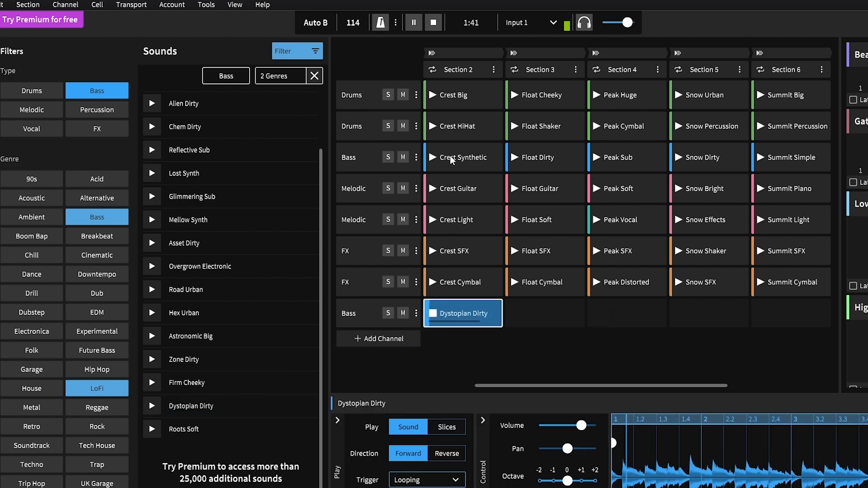
click(431, 53)
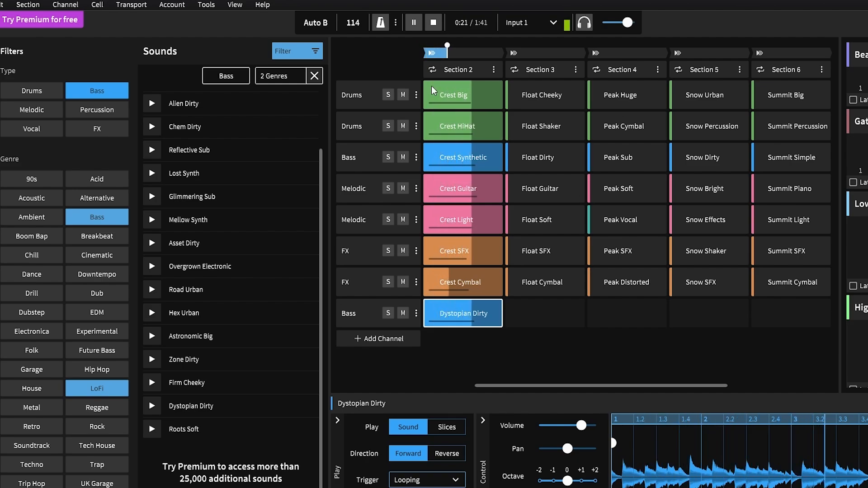
click(439, 27)
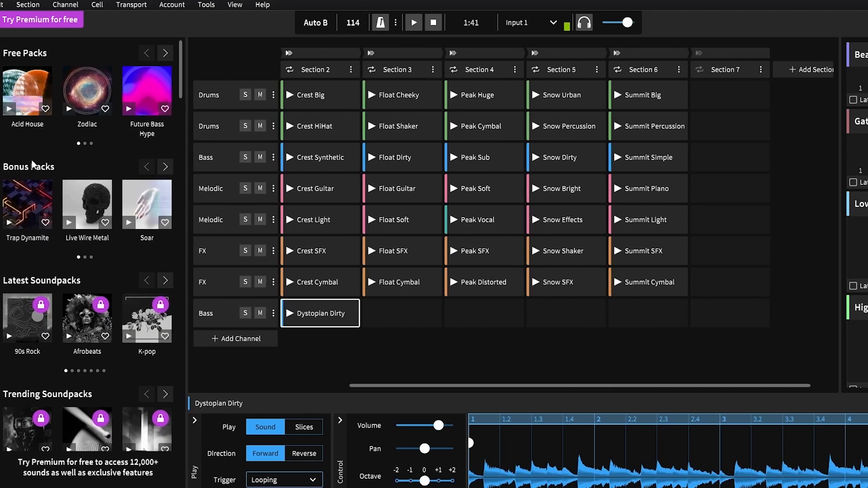
Open the Live Wire Metal bonus pack in the Packs library, and preview Prowl Acoustic from its Drums sounds
click(90, 211)
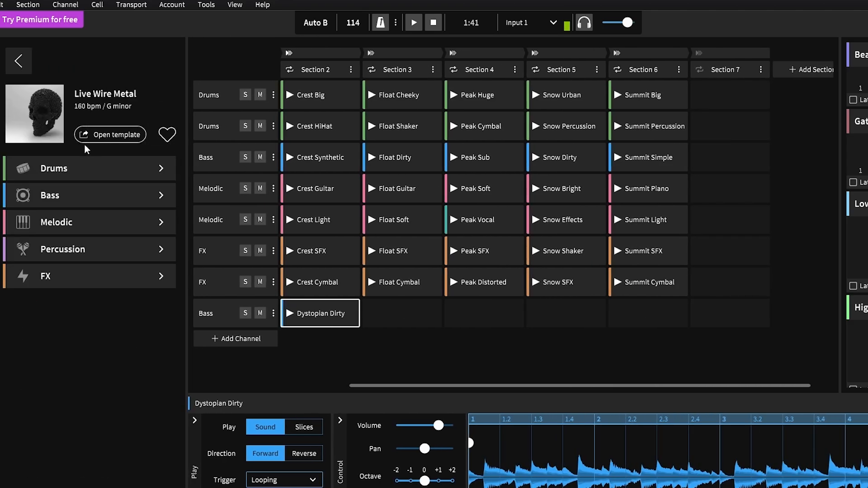
click(32, 172)
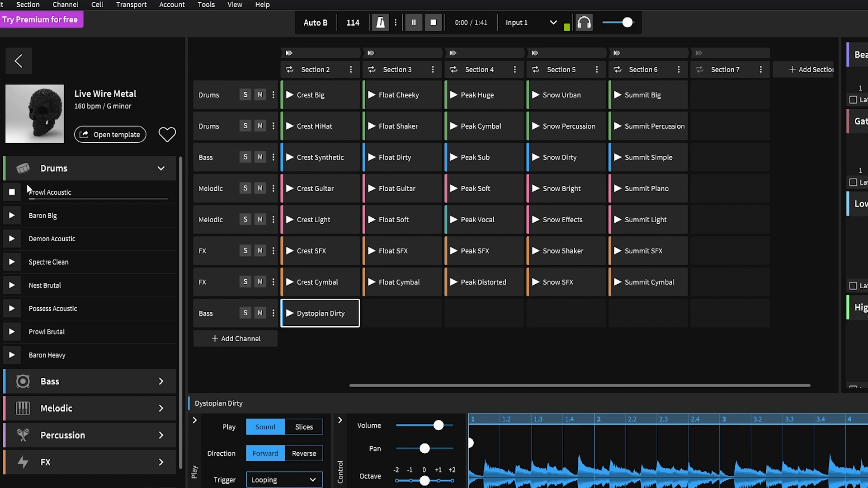
click(17, 197)
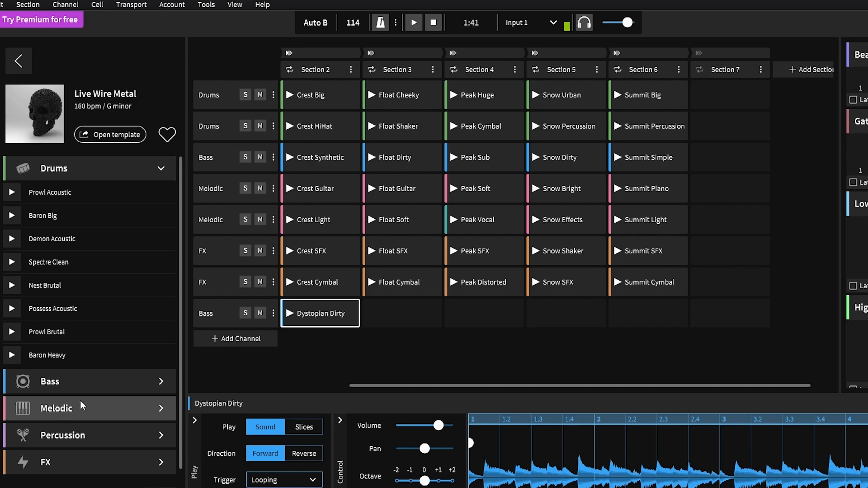
scroll(68, 425, down, 3)
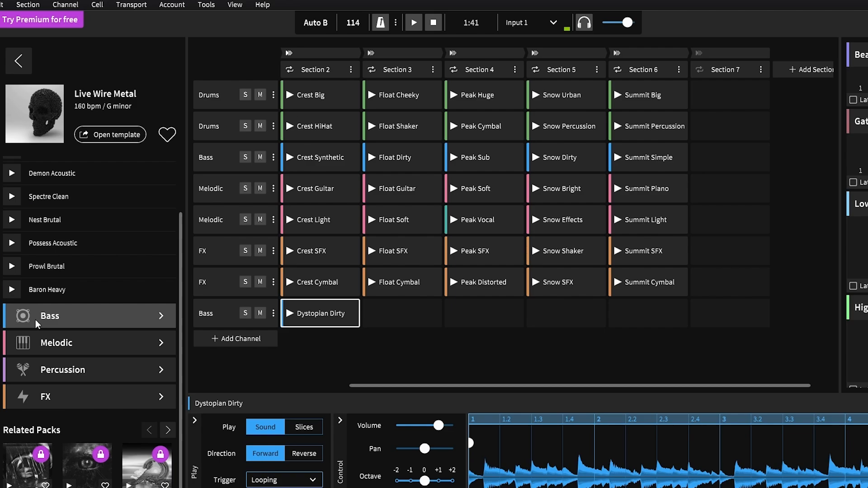
Open the Live Wire Metal pack's template without saving the current project, and play it from Section 1 briefly before stopping playback
click(92, 141)
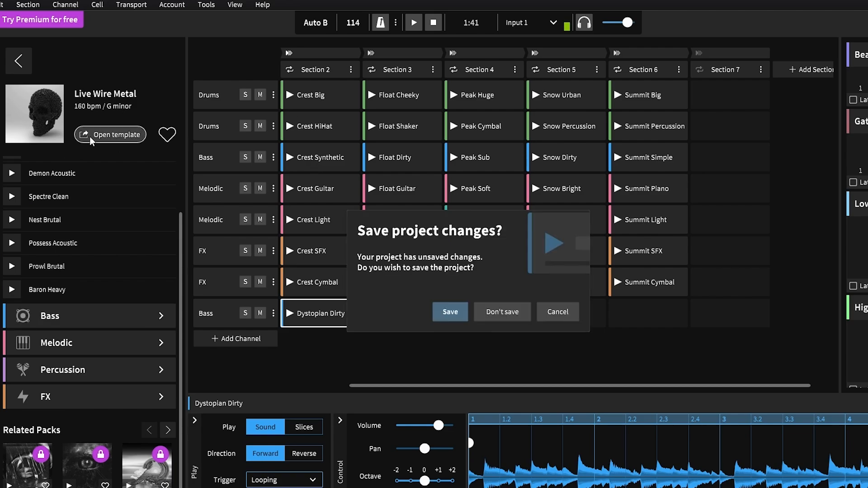
click(503, 310)
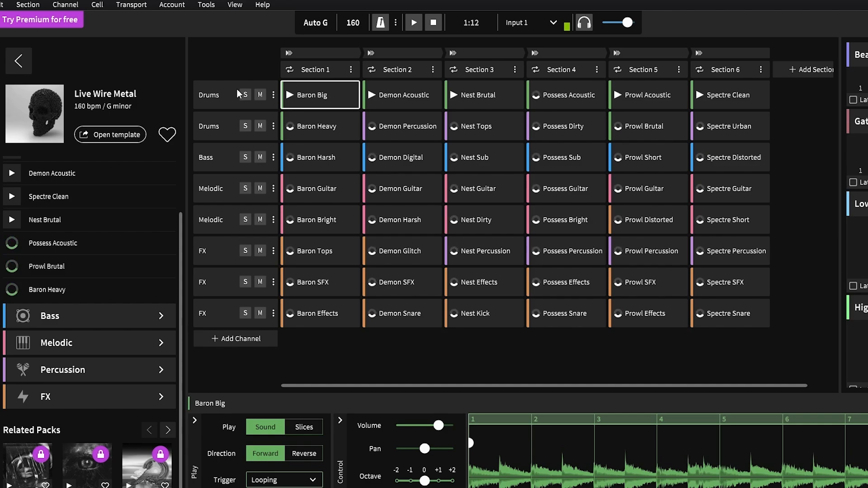
click(289, 53)
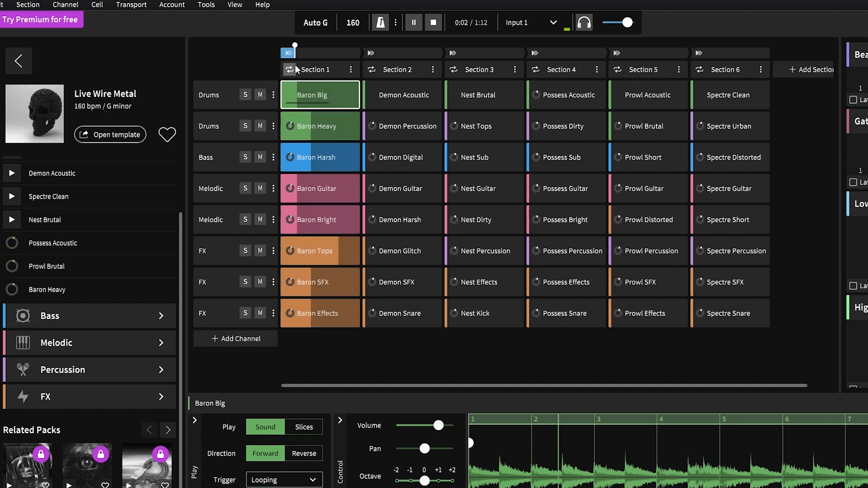
click(432, 22)
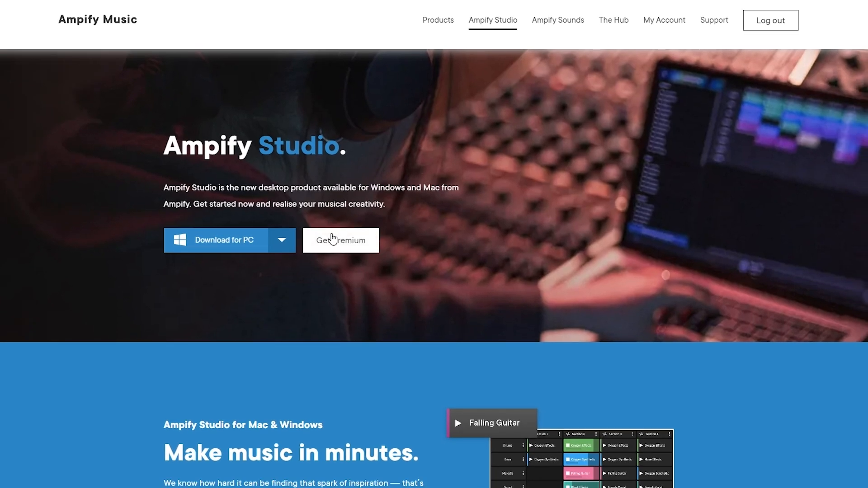
Open the Get Premium page on the Ampify Music website, and highlight the monthly subscription price
click(332, 248)
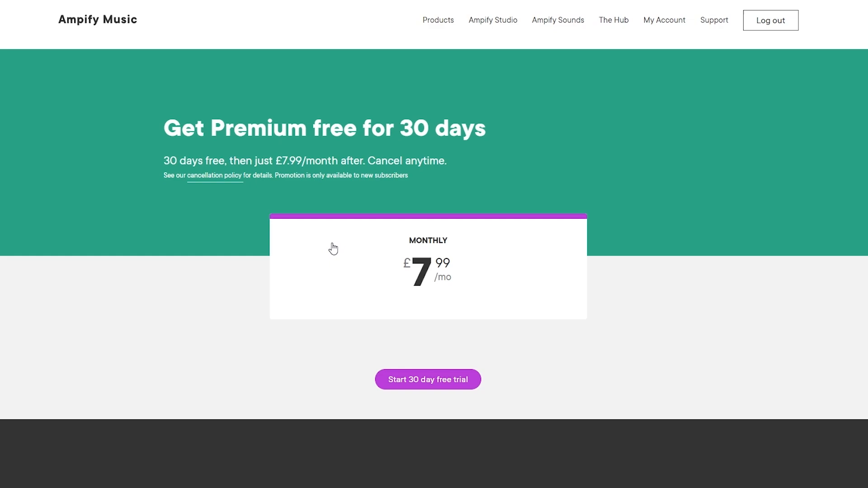
scroll(409, 208, down, 2)
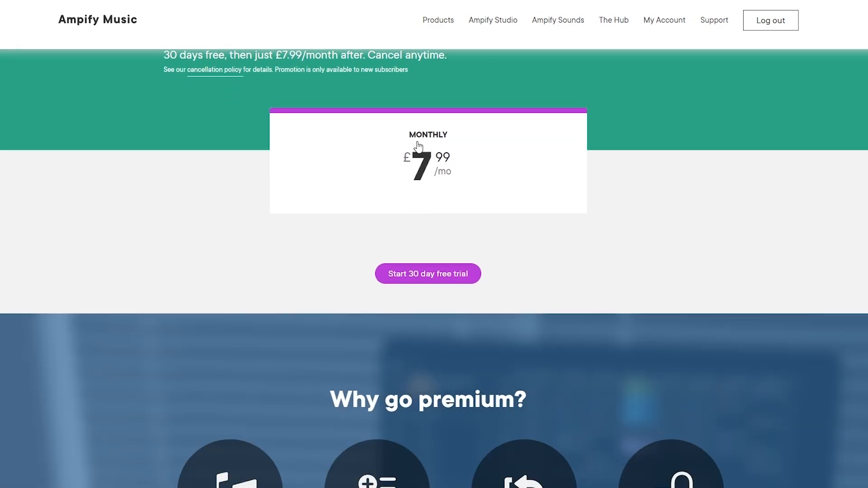
drag(413, 137, 448, 158)
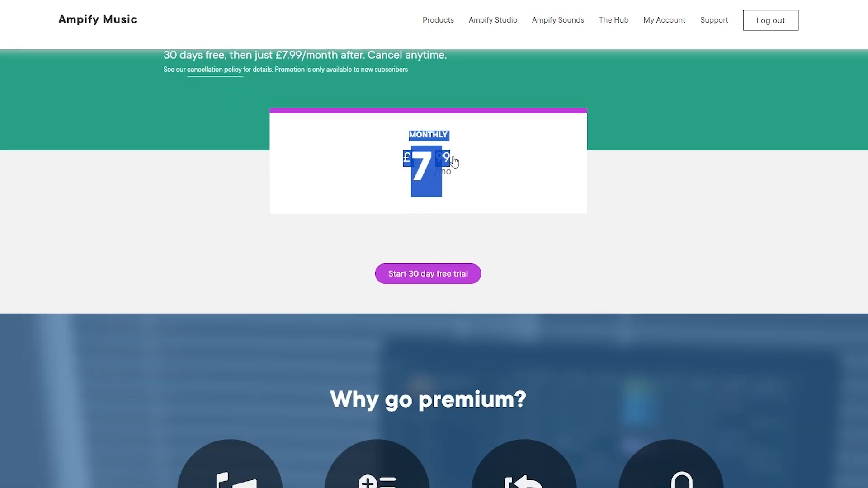
click(544, 226)
Review the reasons to go premium on the subscription page, and highlight the "Cancel anytime" term in the trial offer
scroll(403, 214, down, 4)
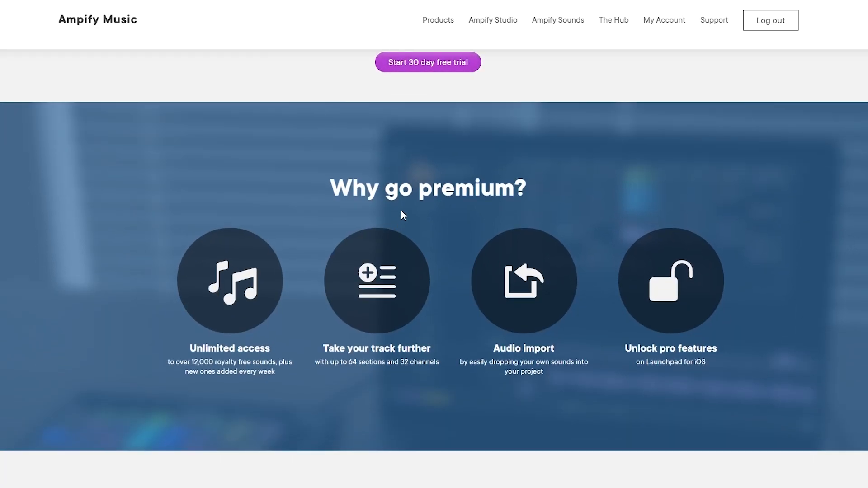
scroll(469, 84, down, 4)
scroll(391, 151, down, 4)
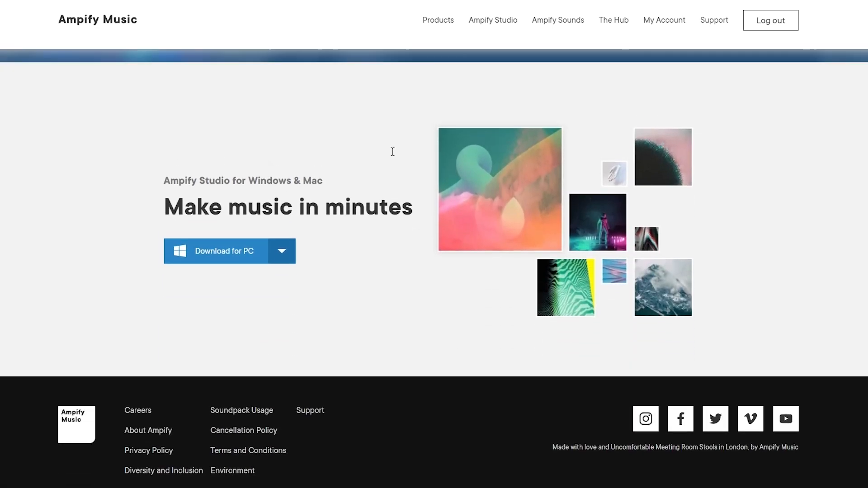
scroll(392, 151, up, 12)
scroll(406, 234, up, 1)
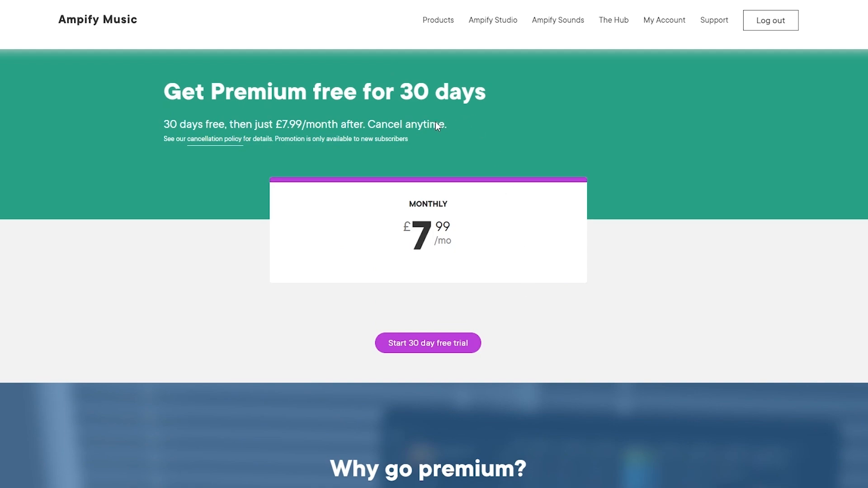
drag(380, 121, 451, 120)
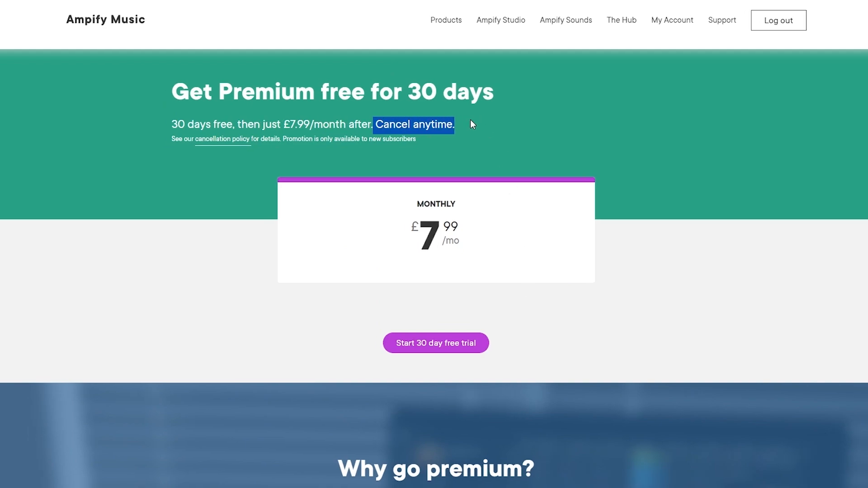
click(462, 121)
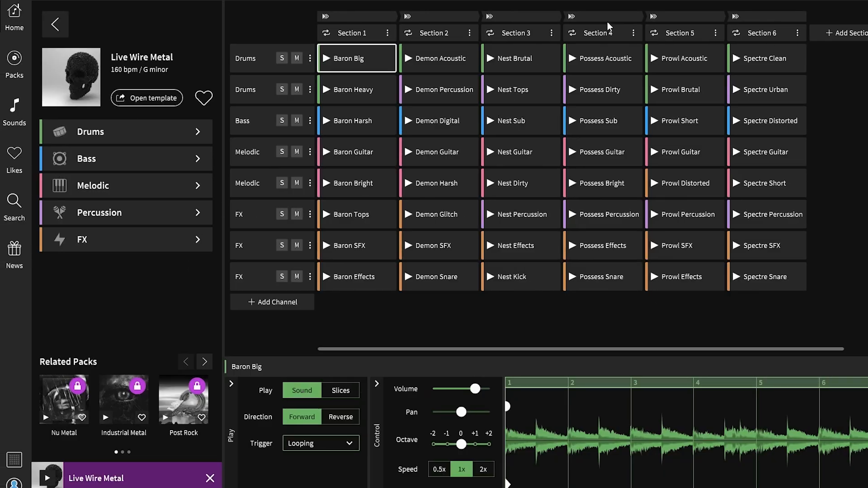
Leave the Live Wire Metal pack, and browse the Free Packs, Bonus Packs and premium soundpack collections in the Home library
click(54, 24)
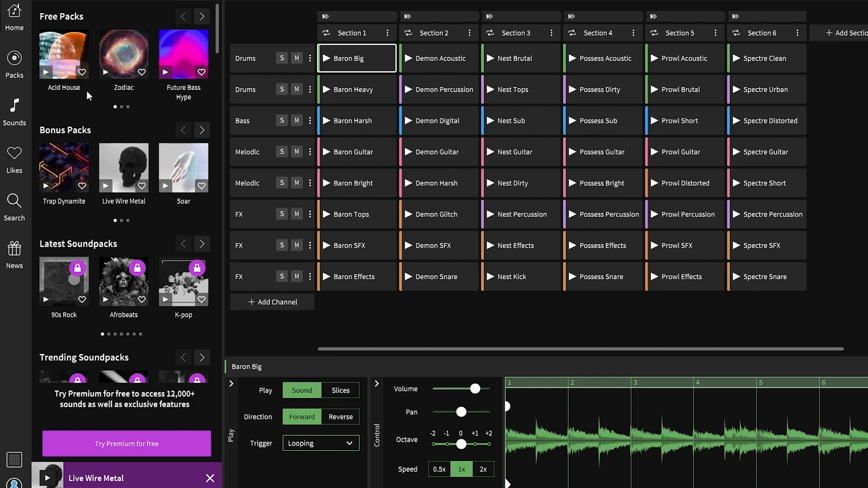
scroll(75, 119, down, 4)
scroll(91, 90, up, 4)
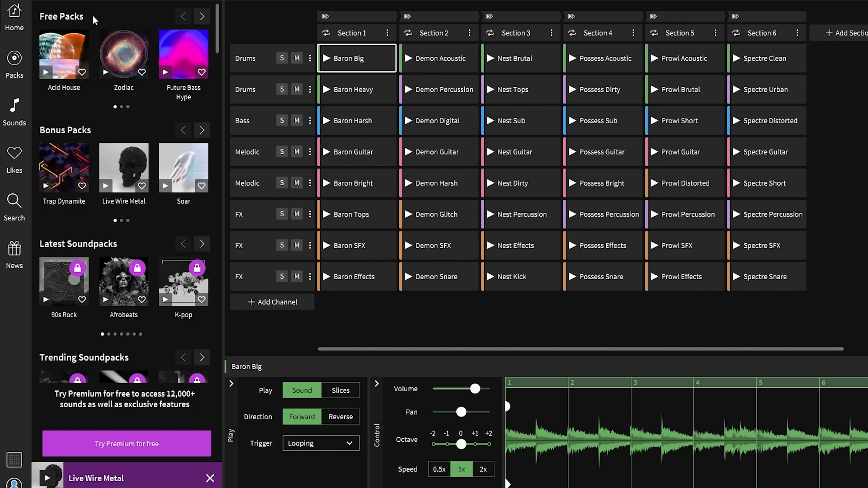
click(208, 17)
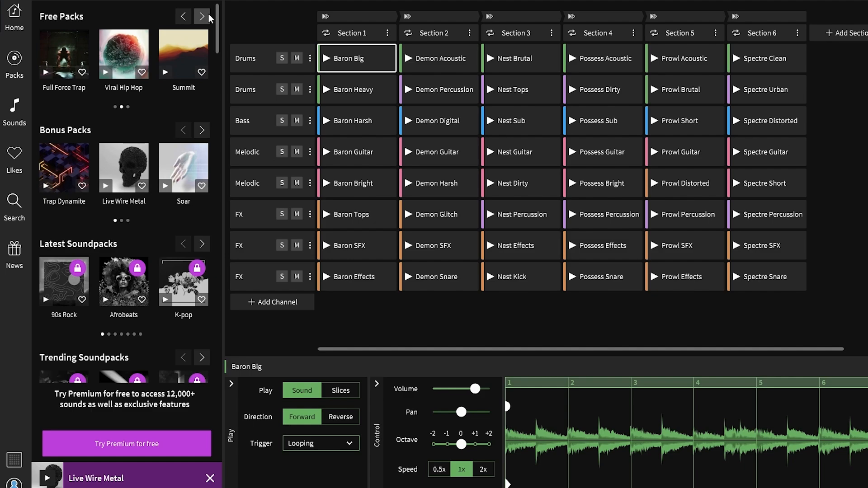
click(208, 17)
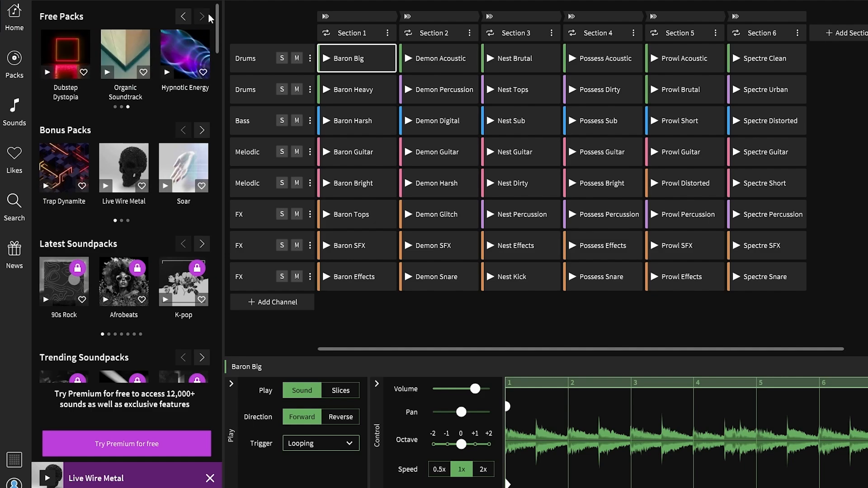
click(204, 131)
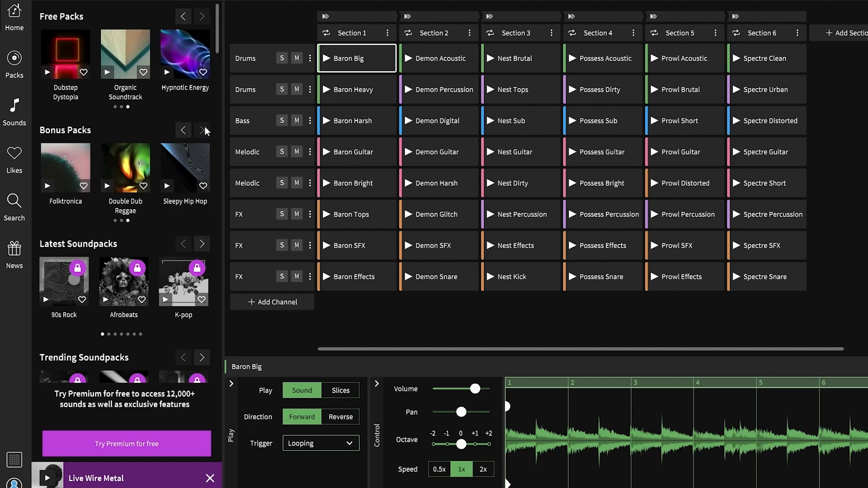
scroll(47, 247, down, 10)
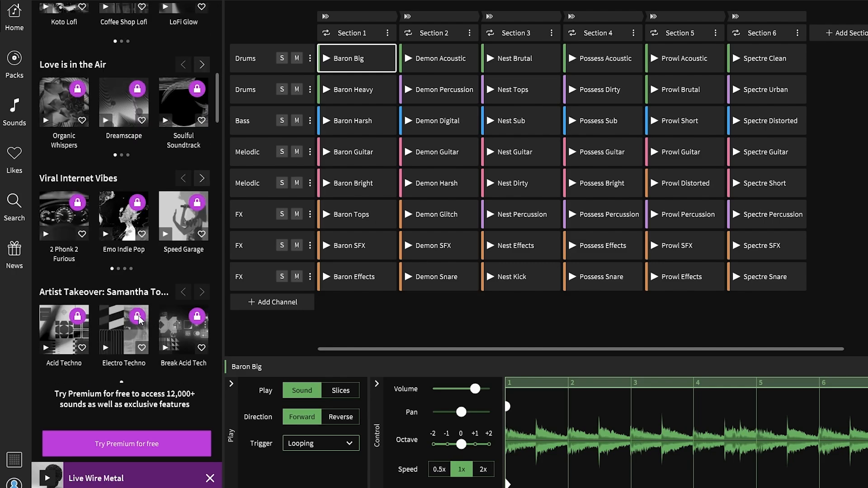
scroll(140, 319, down, 10)
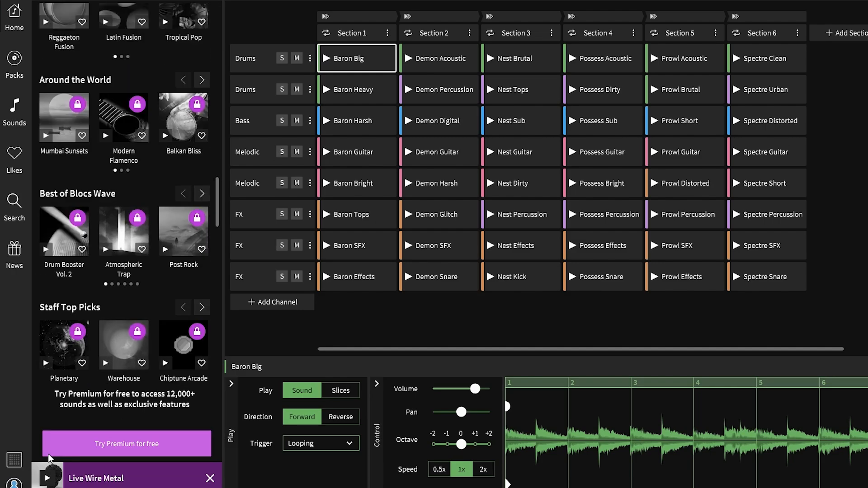
scroll(145, 254, up, 20)
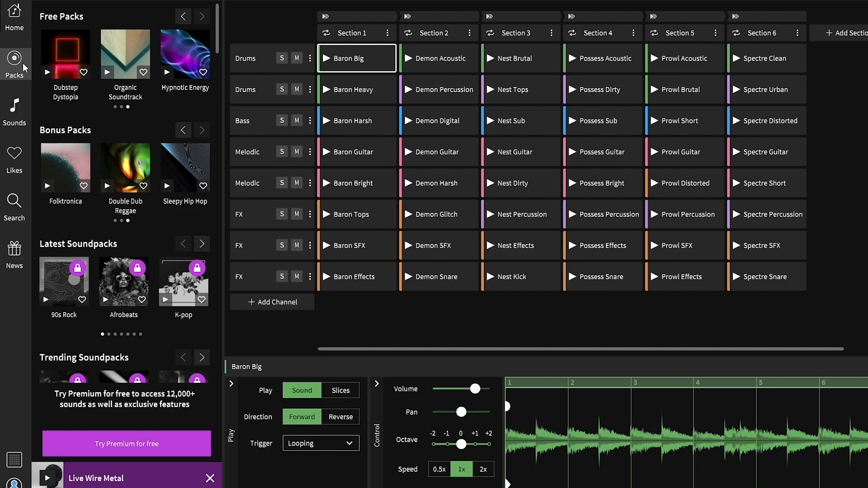
Look through the Likes, Sounds and Packs sections of the library, including their type and genre filters
click(19, 160)
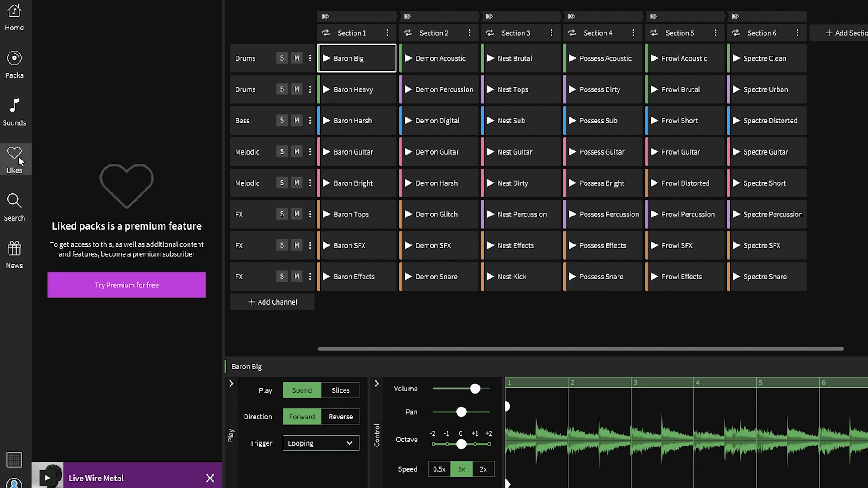
click(25, 122)
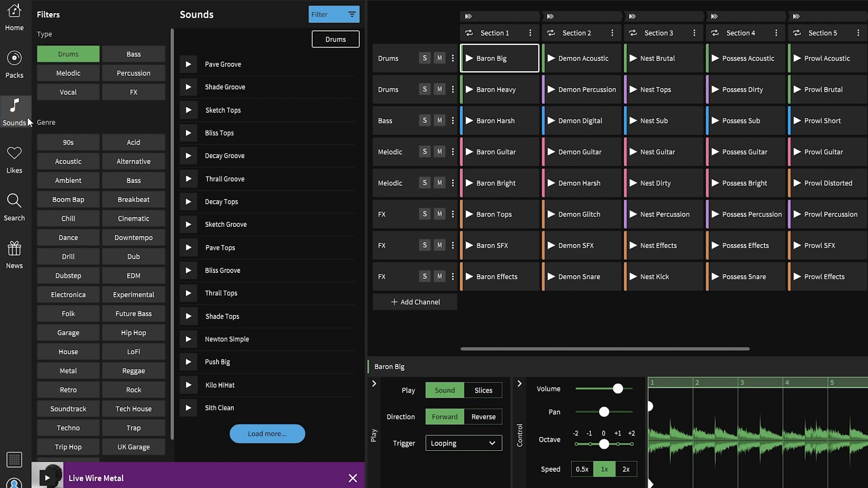
click(15, 66)
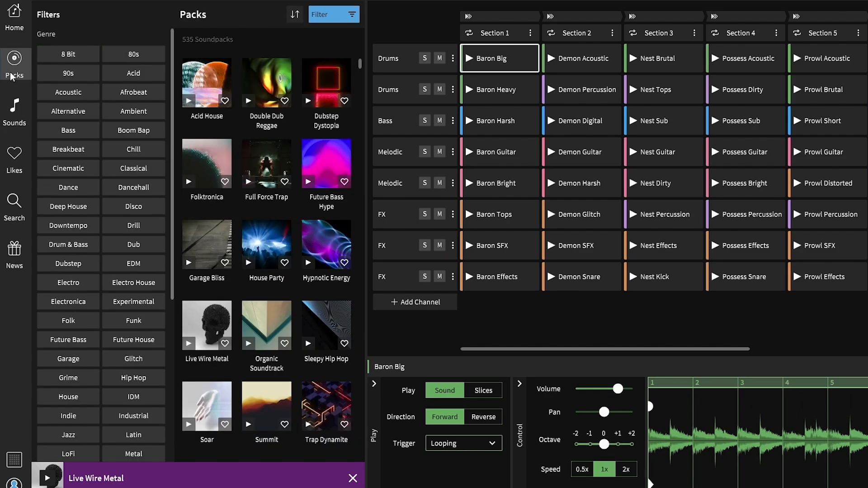
click(13, 118)
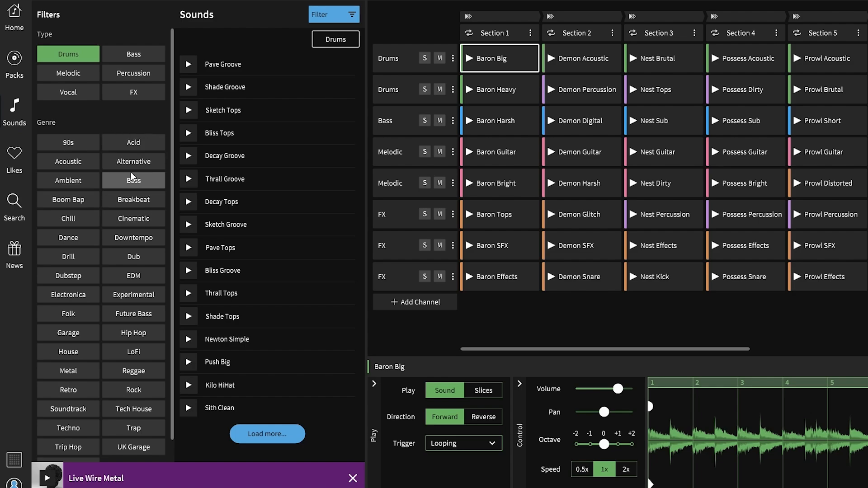
click(131, 259)
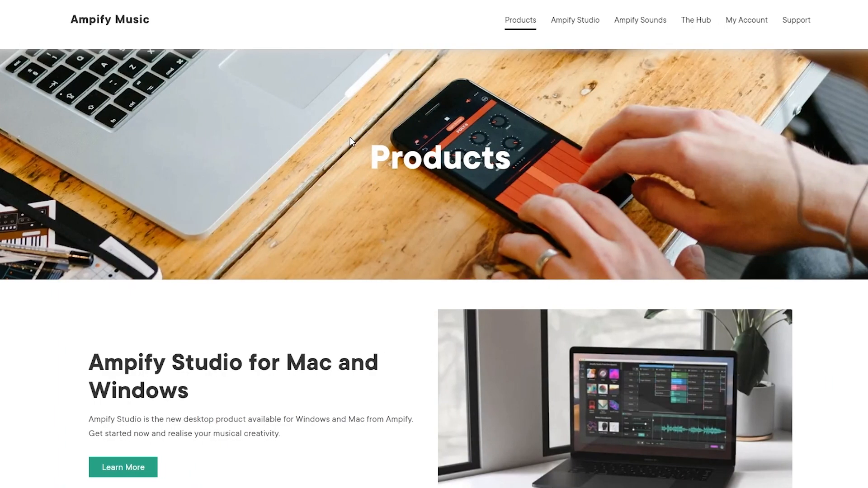
Review the platforms offered for Ampify Studio, Launchpad, Groovebox and Blocs Wave on the Ampify Music Products page
scroll(345, 138, down, 3)
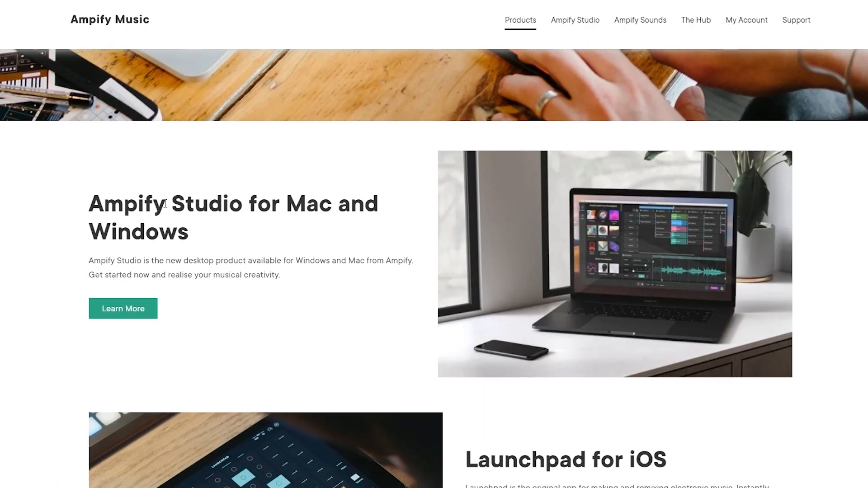
drag(290, 205, 352, 210)
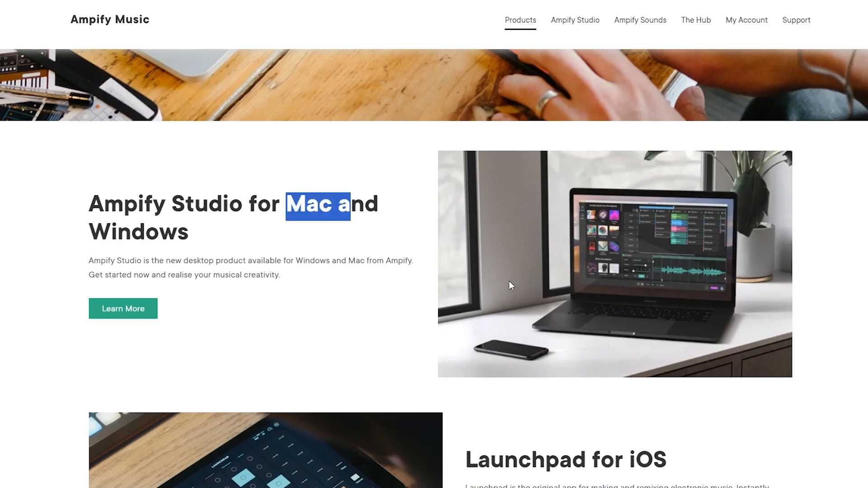
scroll(451, 275, down, 7)
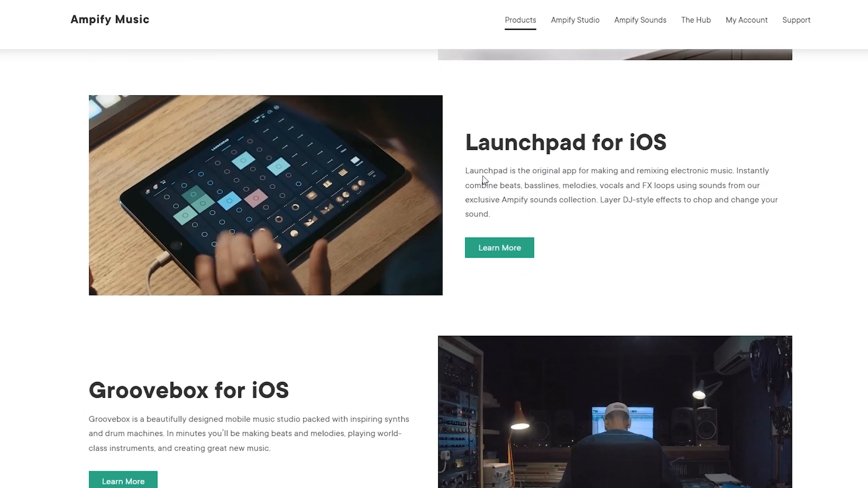
drag(518, 144, 641, 140)
drag(468, 143, 664, 142)
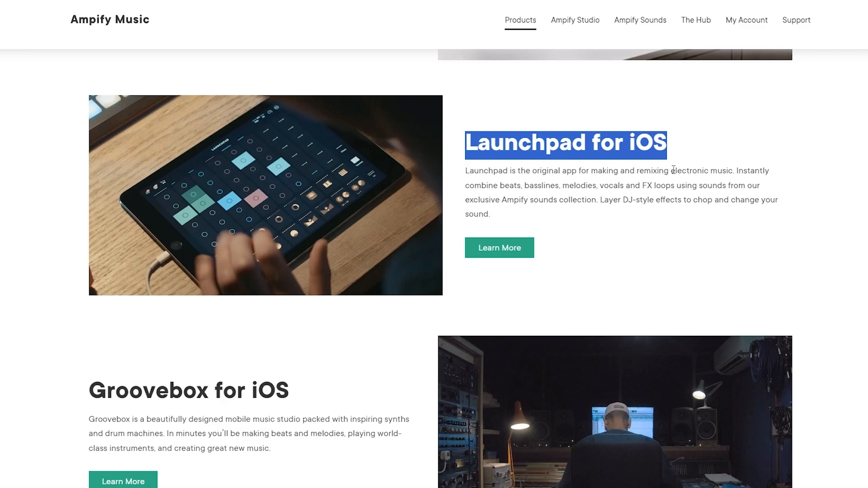
scroll(651, 160, down, 2)
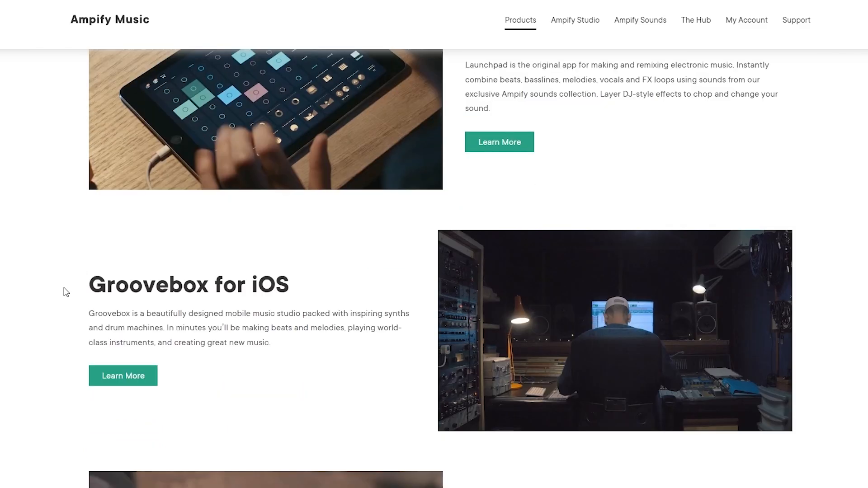
drag(66, 292, 303, 281)
scroll(395, 277, down, 6)
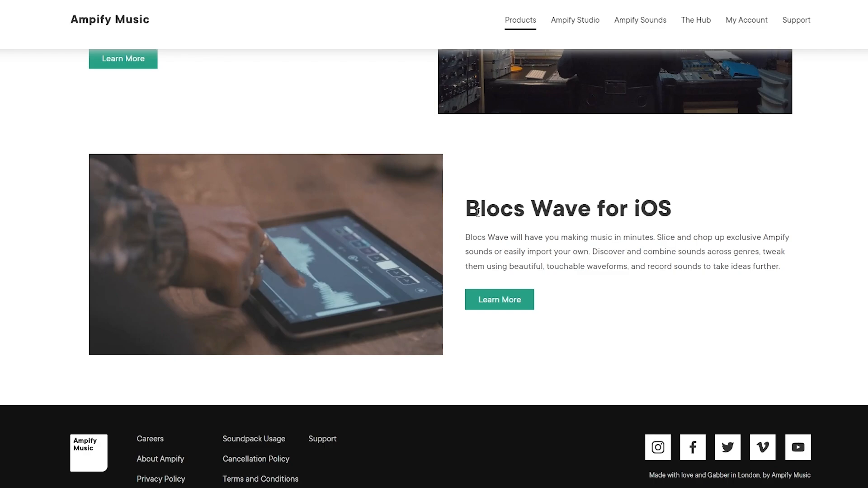
scroll(477, 212, up, 20)
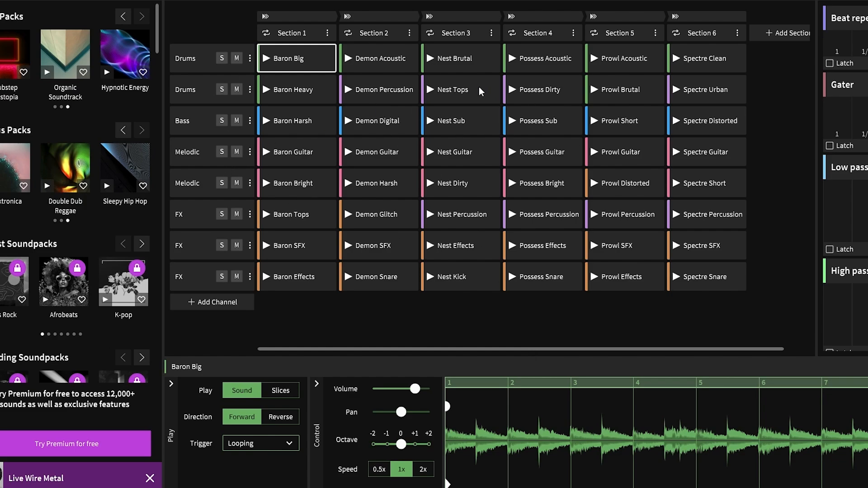
Open the Baron Big cell's name for editing in Section 1, and leave it by selecting the Baron Heavy cell
right_click(302, 61)
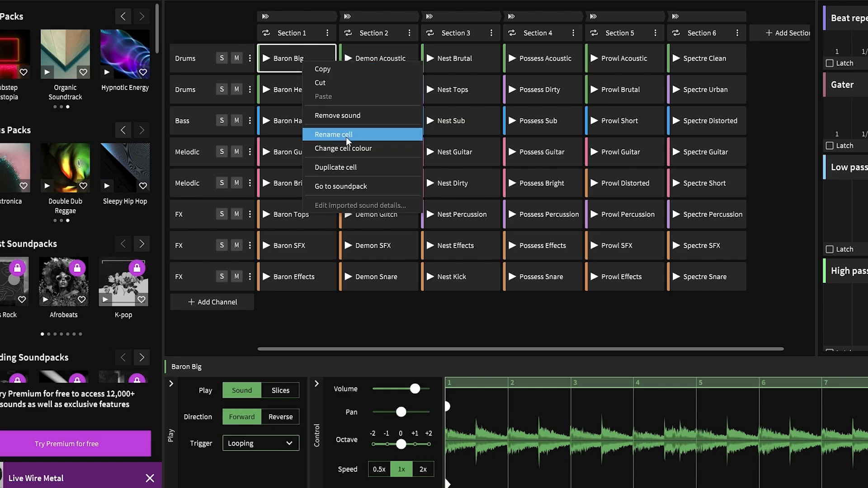
click(325, 134)
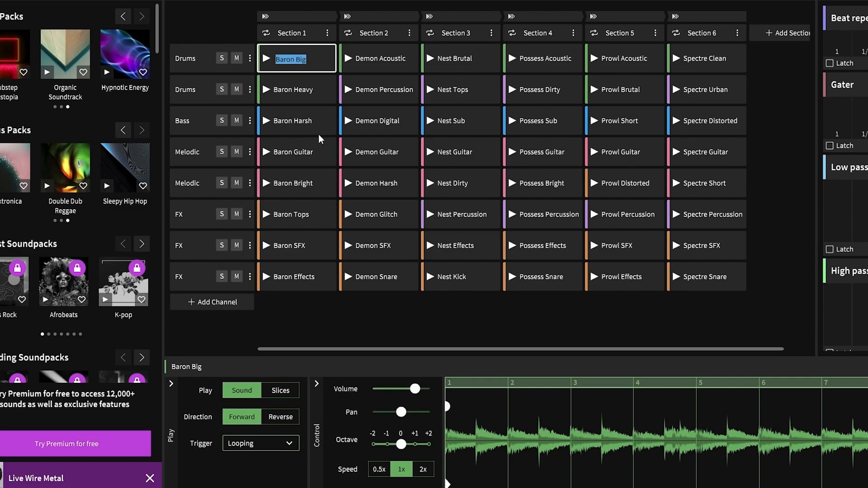
click(311, 92)
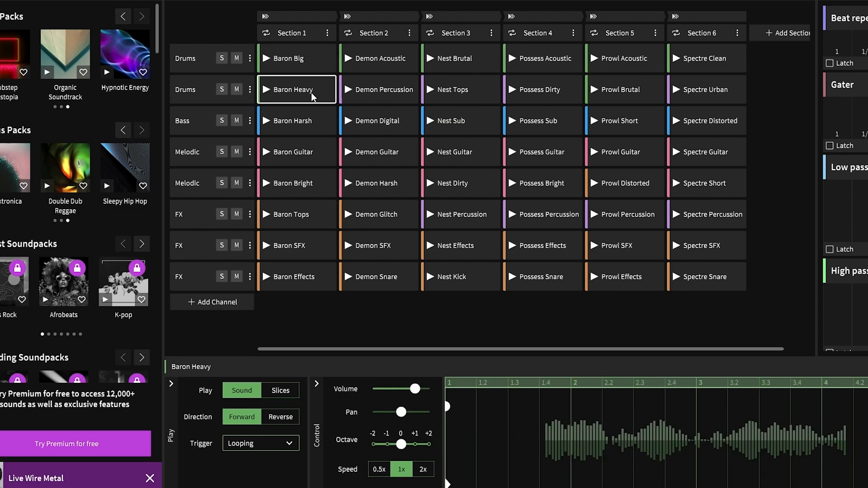
Review the colour choices for the Baron Big cell in Section 1, and leave the colour selection without choosing one
click(305, 54)
right_click(306, 53)
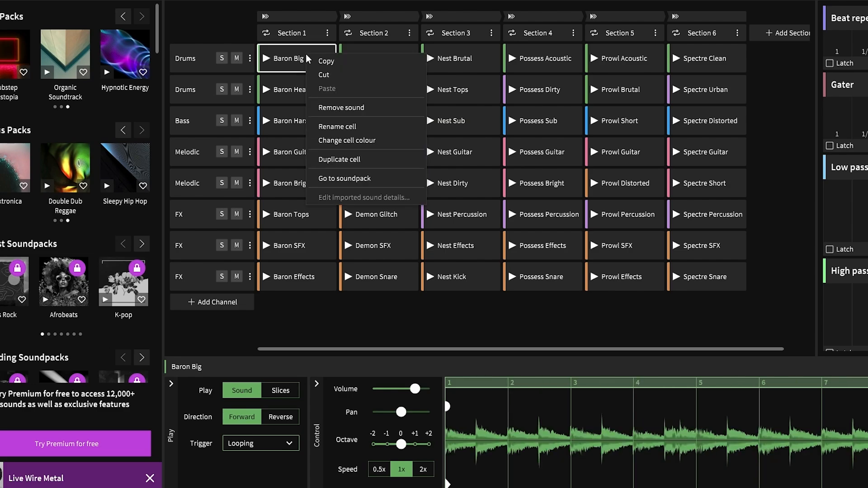
click(339, 141)
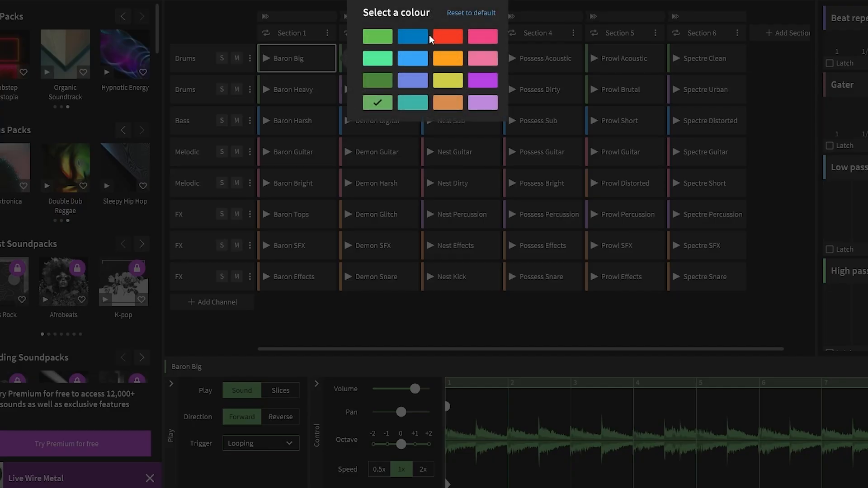
click(375, 184)
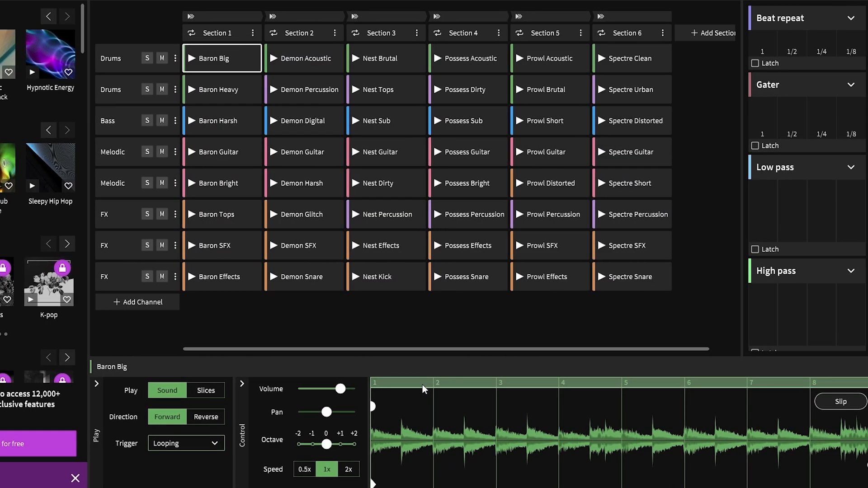
Set the Baron Big cell to play as Slices, and shift its waveform slightly with Slip before leaving Slip mode
click(205, 392)
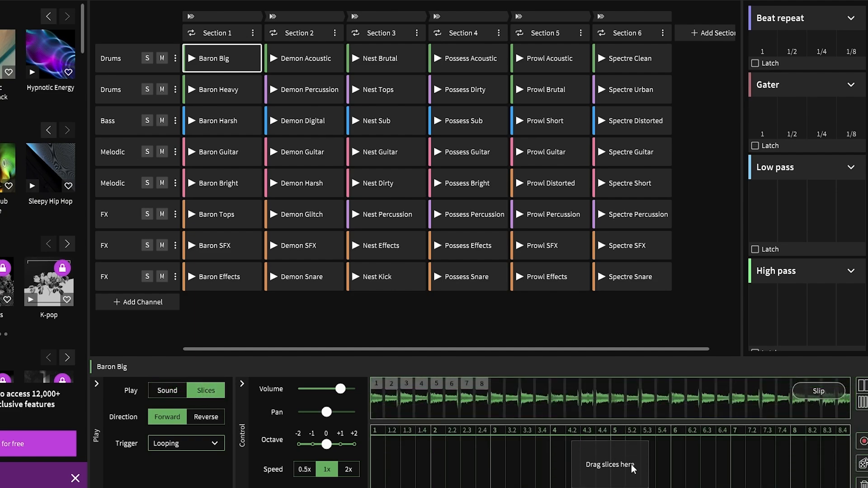
mouse_move(435, 419)
mouse_down()
mouse_move(432, 455)
mouse_move(437, 416)
mouse_up()
click(820, 395)
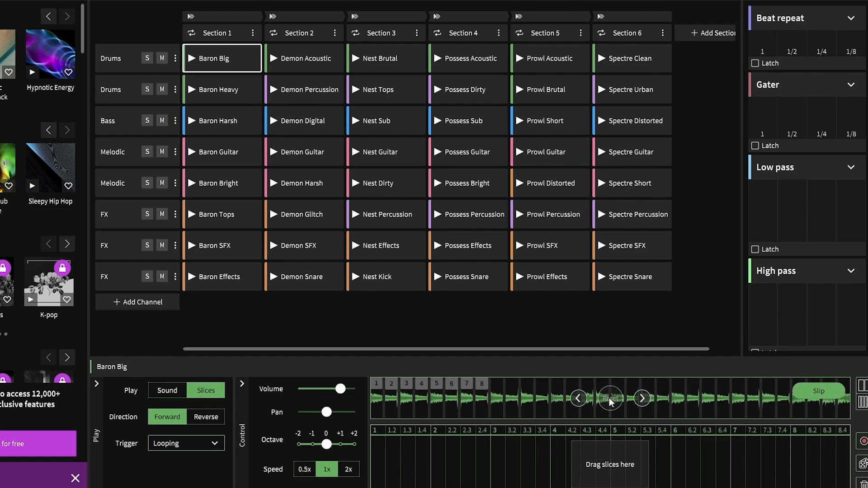
mouse_move(658, 399)
mouse_down()
mouse_move(677, 400)
mouse_move(665, 400)
mouse_up()
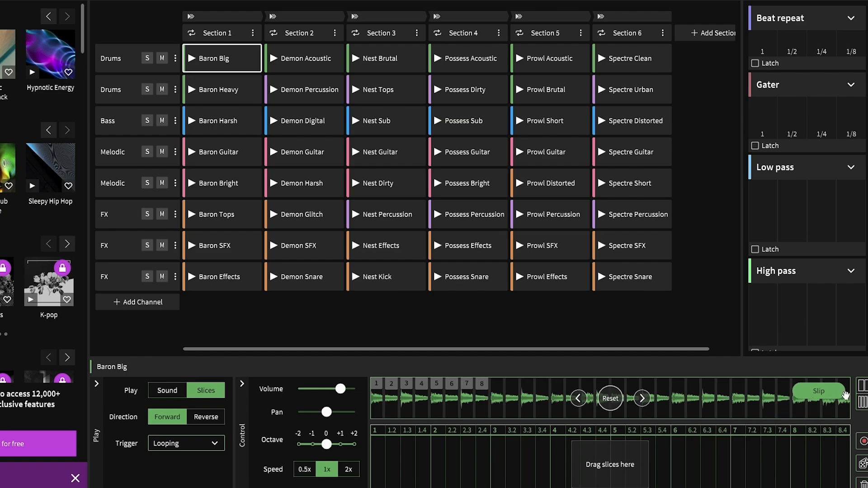
click(822, 392)
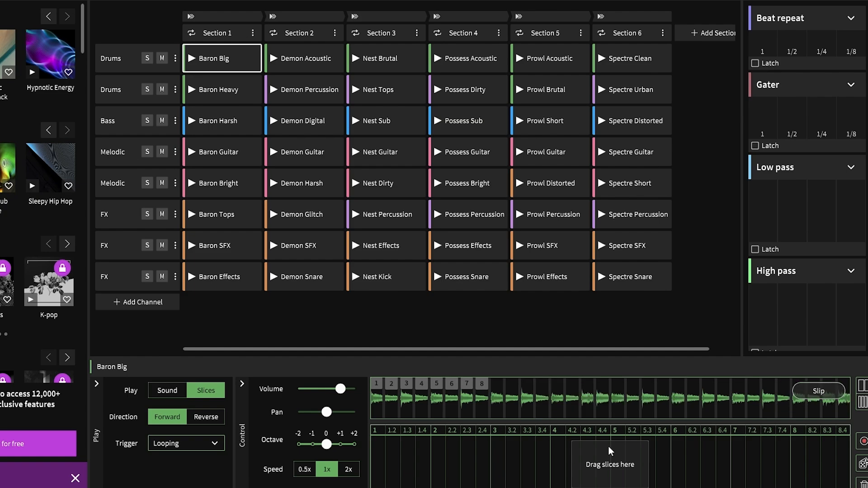